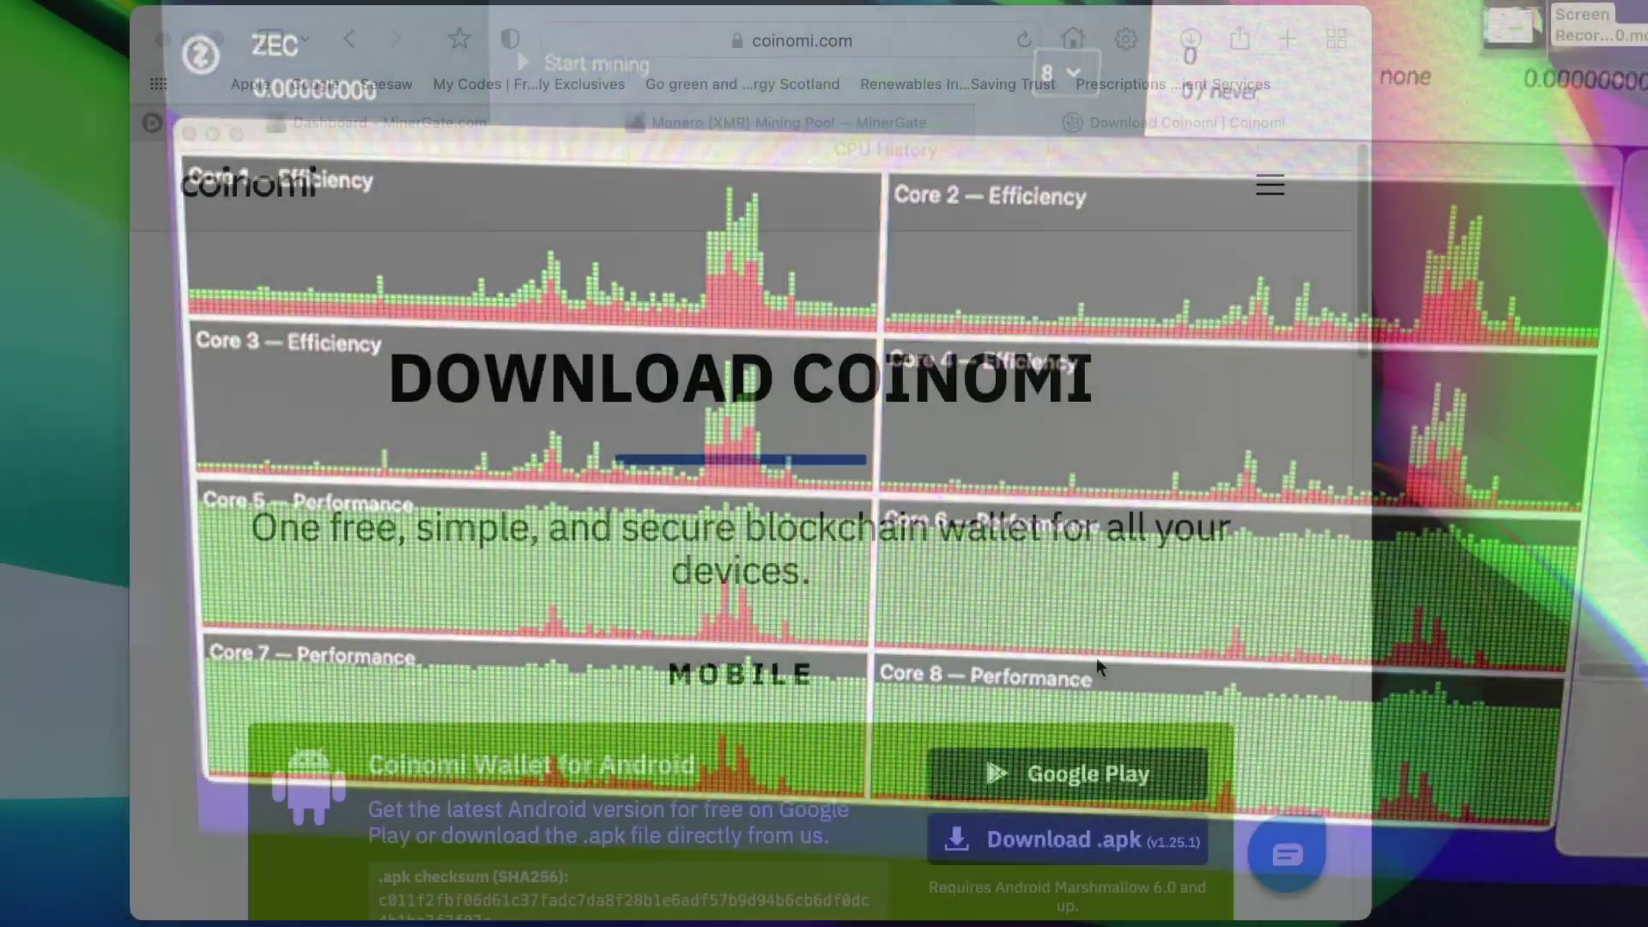
Scroll the Coinomi download page down to the Android and iOS wallet options
scroll(1099, 665, "down", 5)
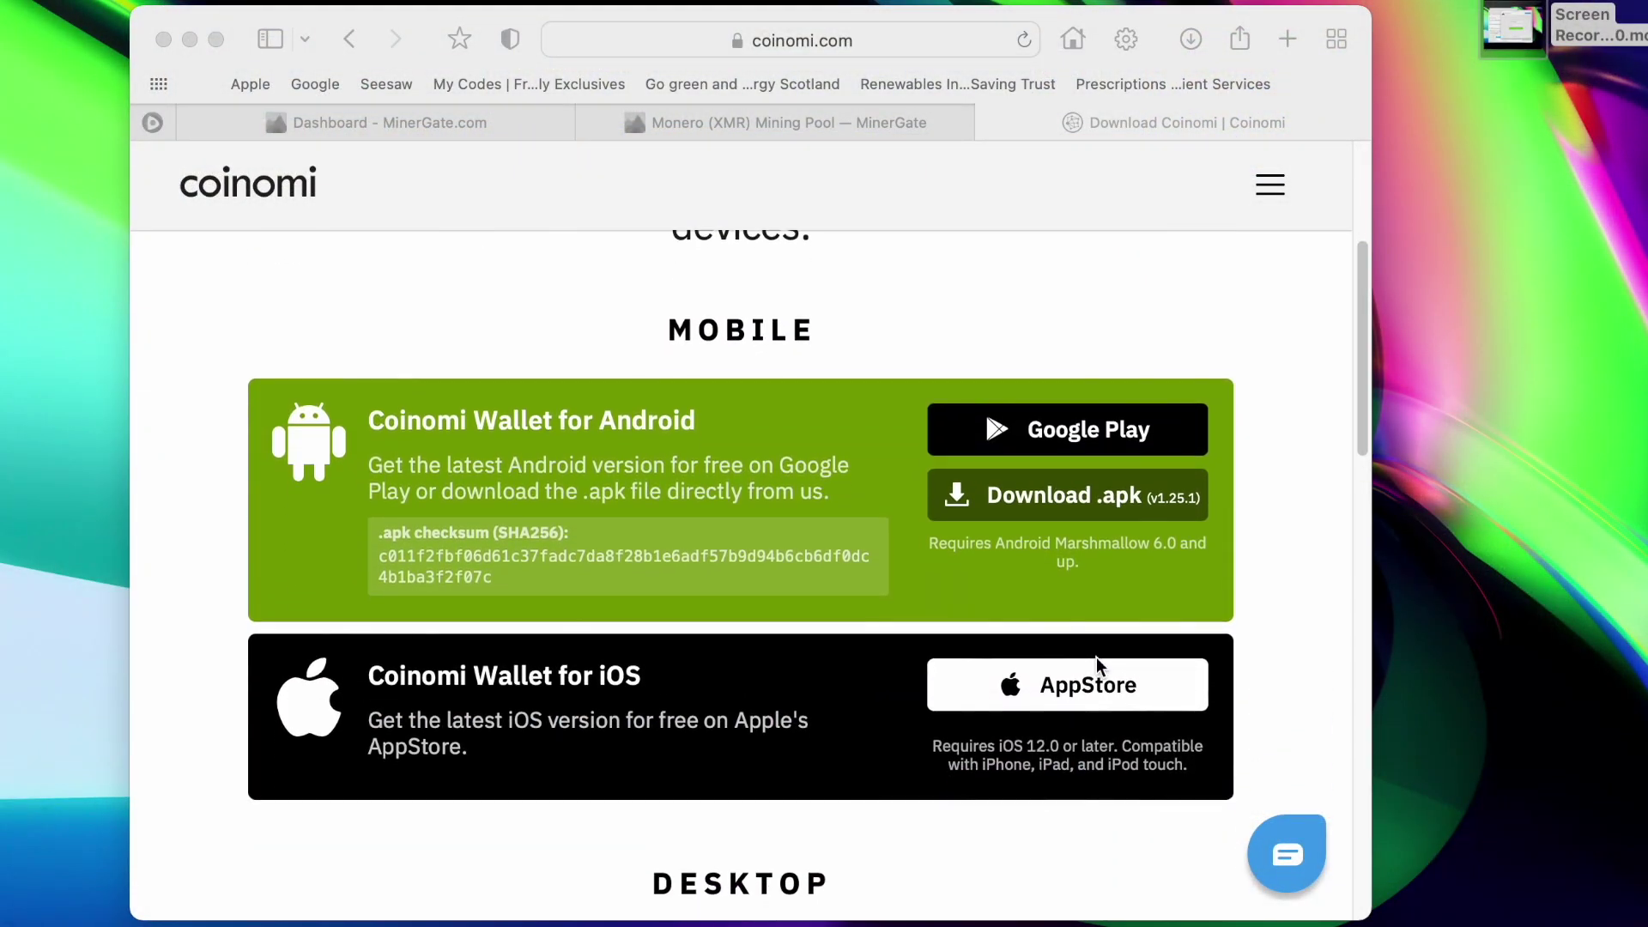
Open the Coinomi Wallet iOS listing in the App Store from Safari's download page
left_click(1092, 678)
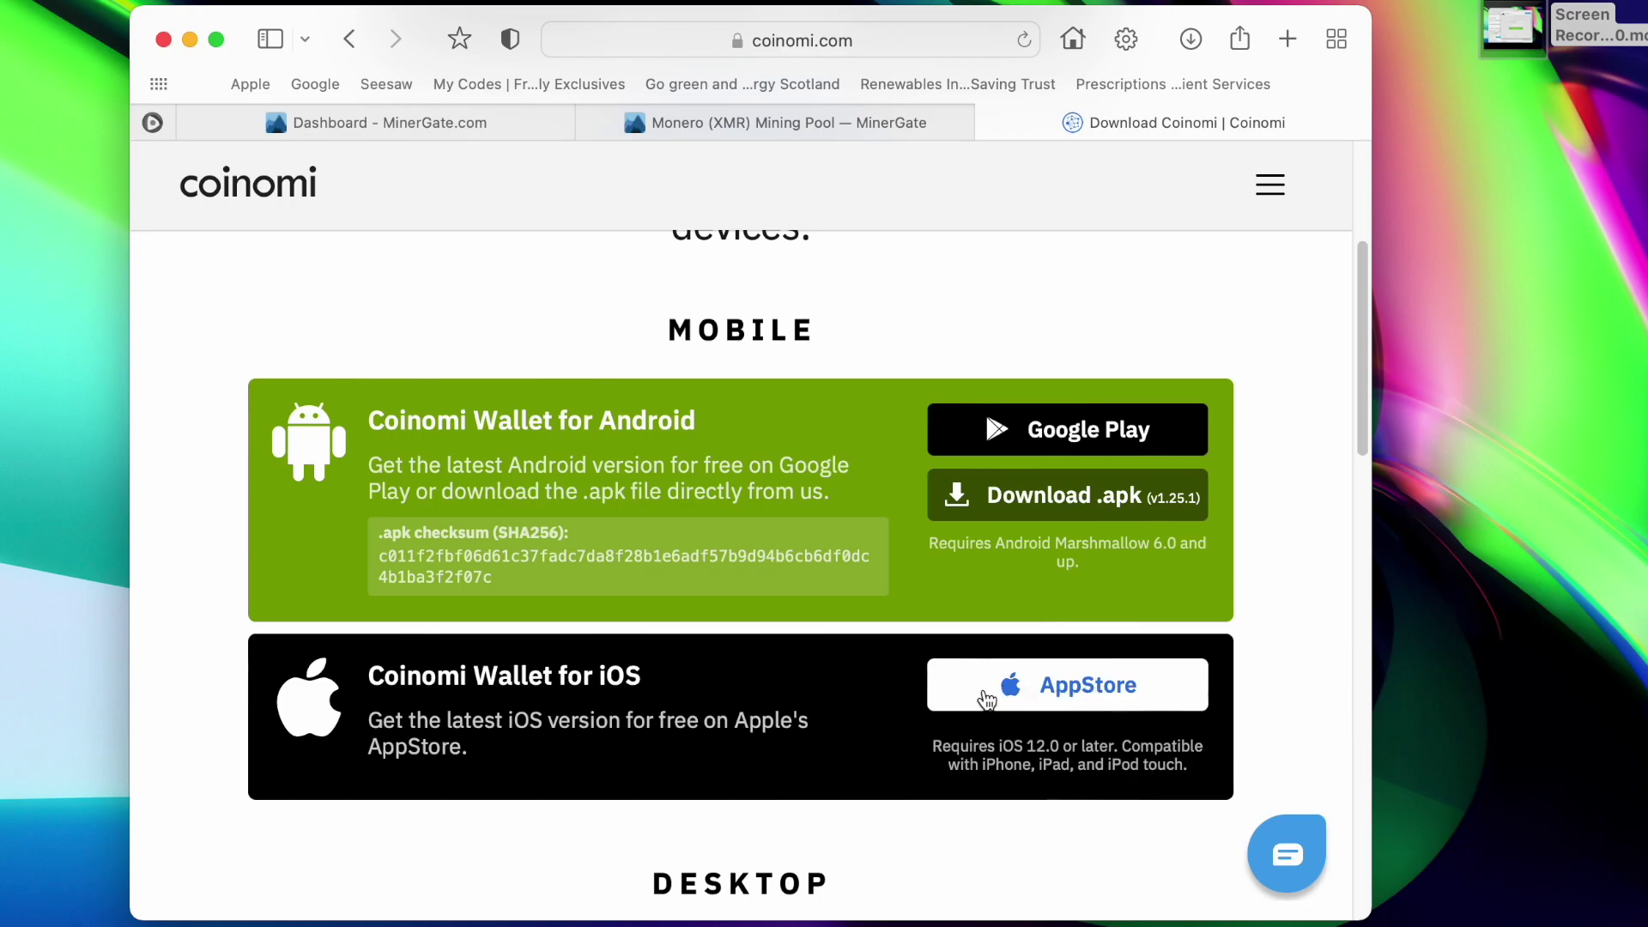
left_click(1014, 700)
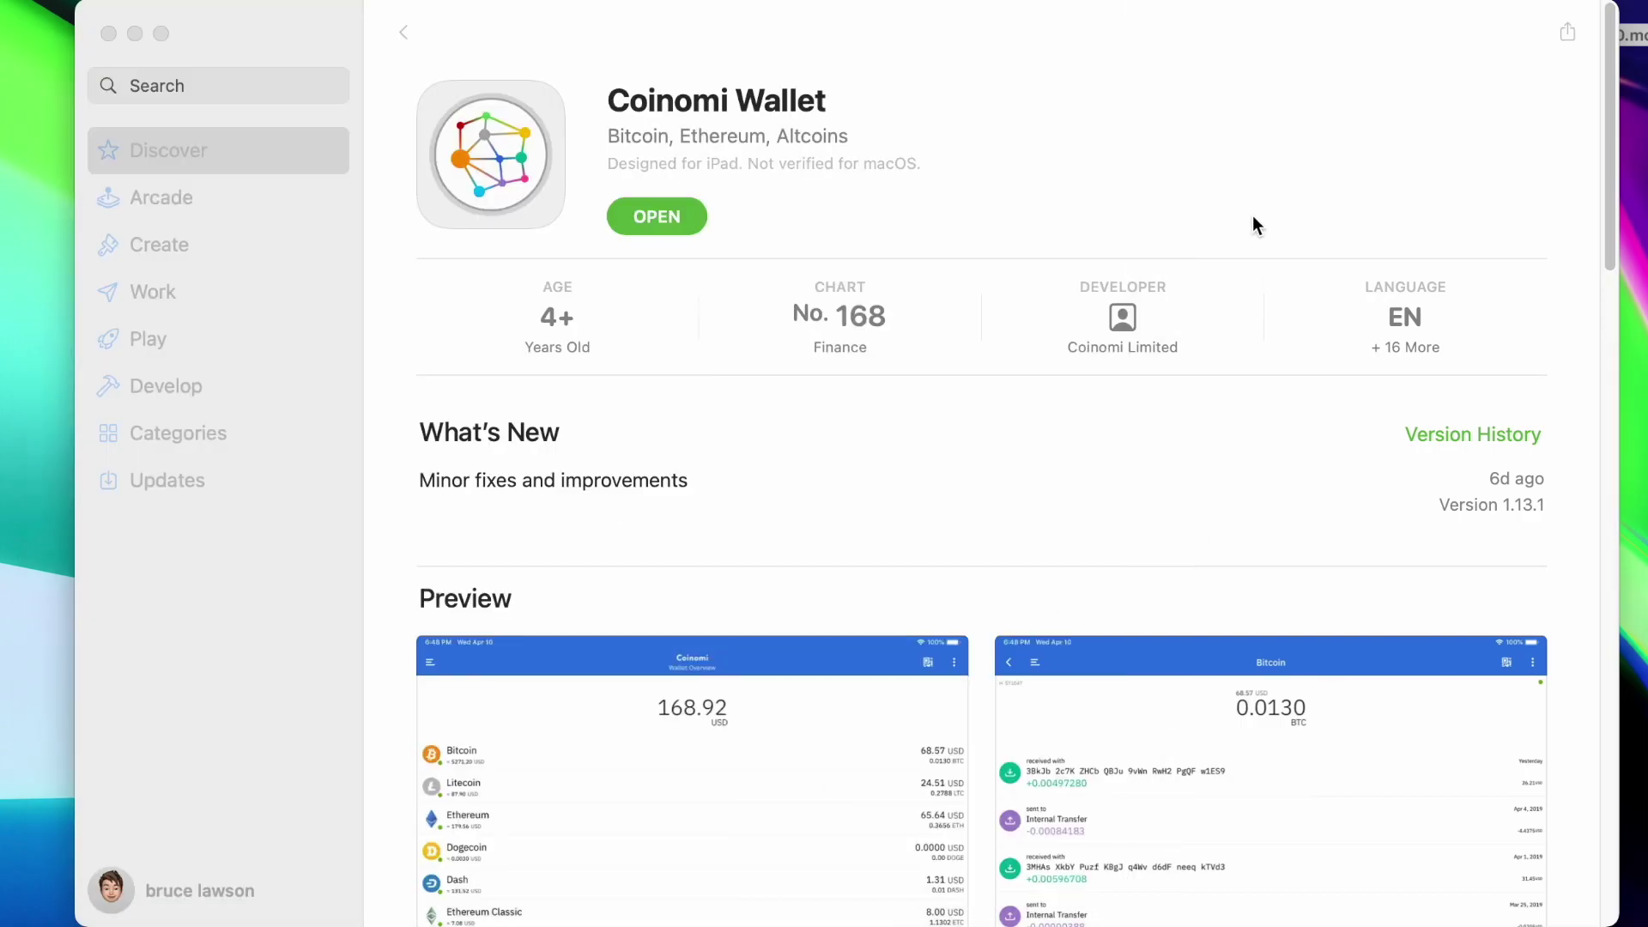
Page forward three times through Coinomi Wallet's preview screenshots, then back three times
scroll(1016, 650, "down", 5)
scroll(1017, 641, "down", 5)
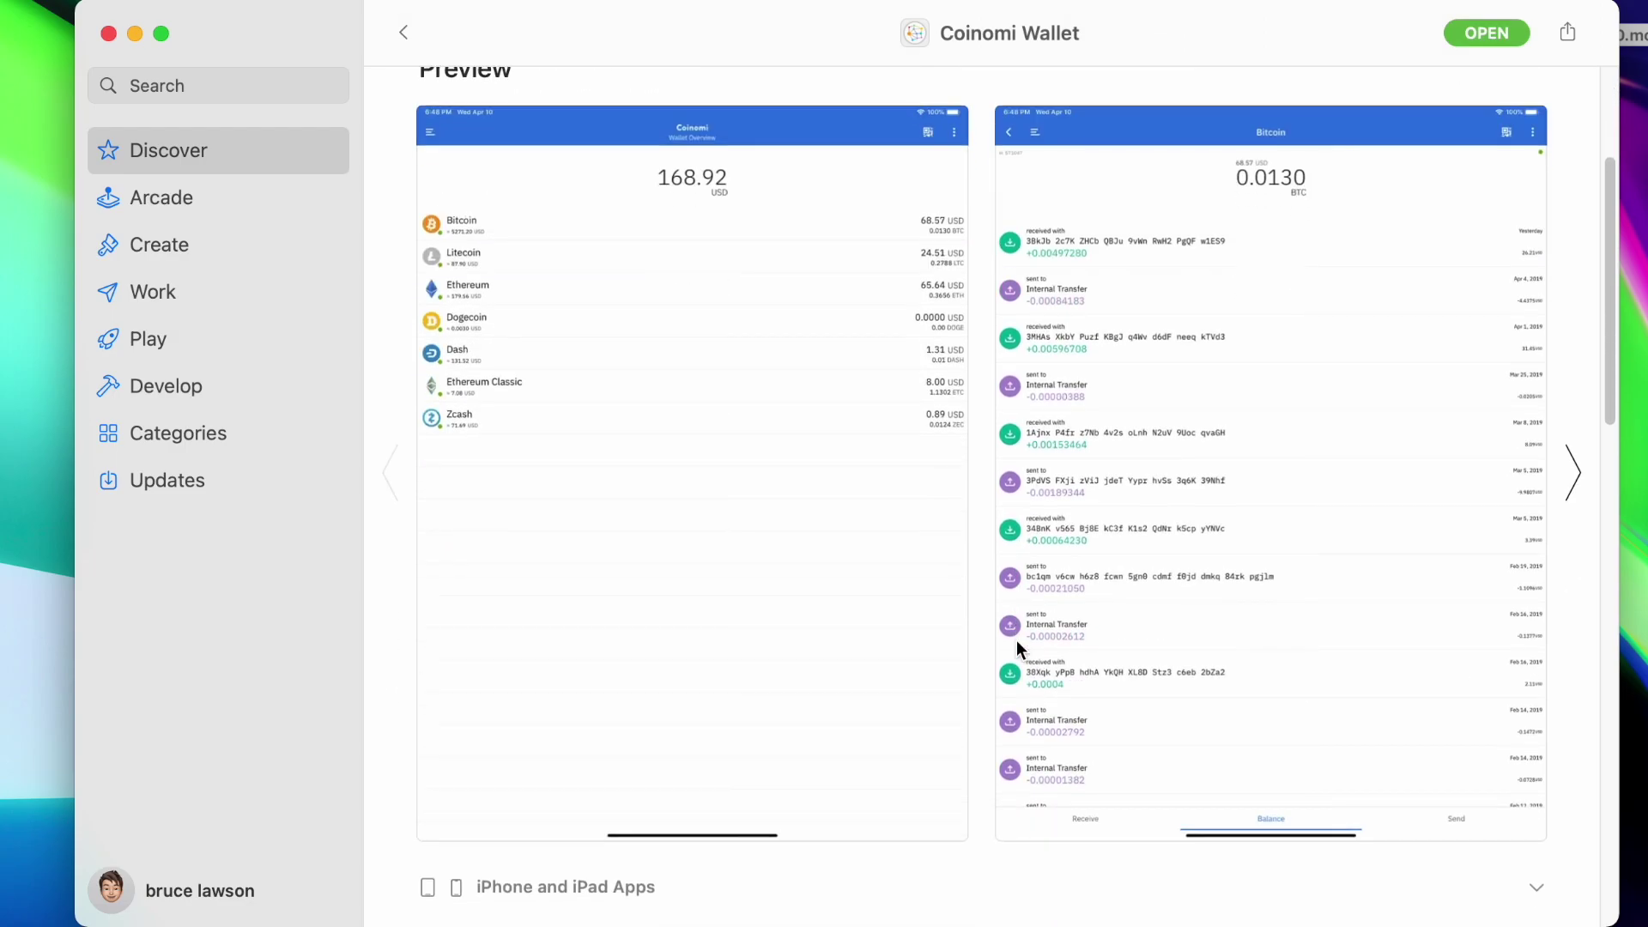
scroll(1016, 640, "up", 3)
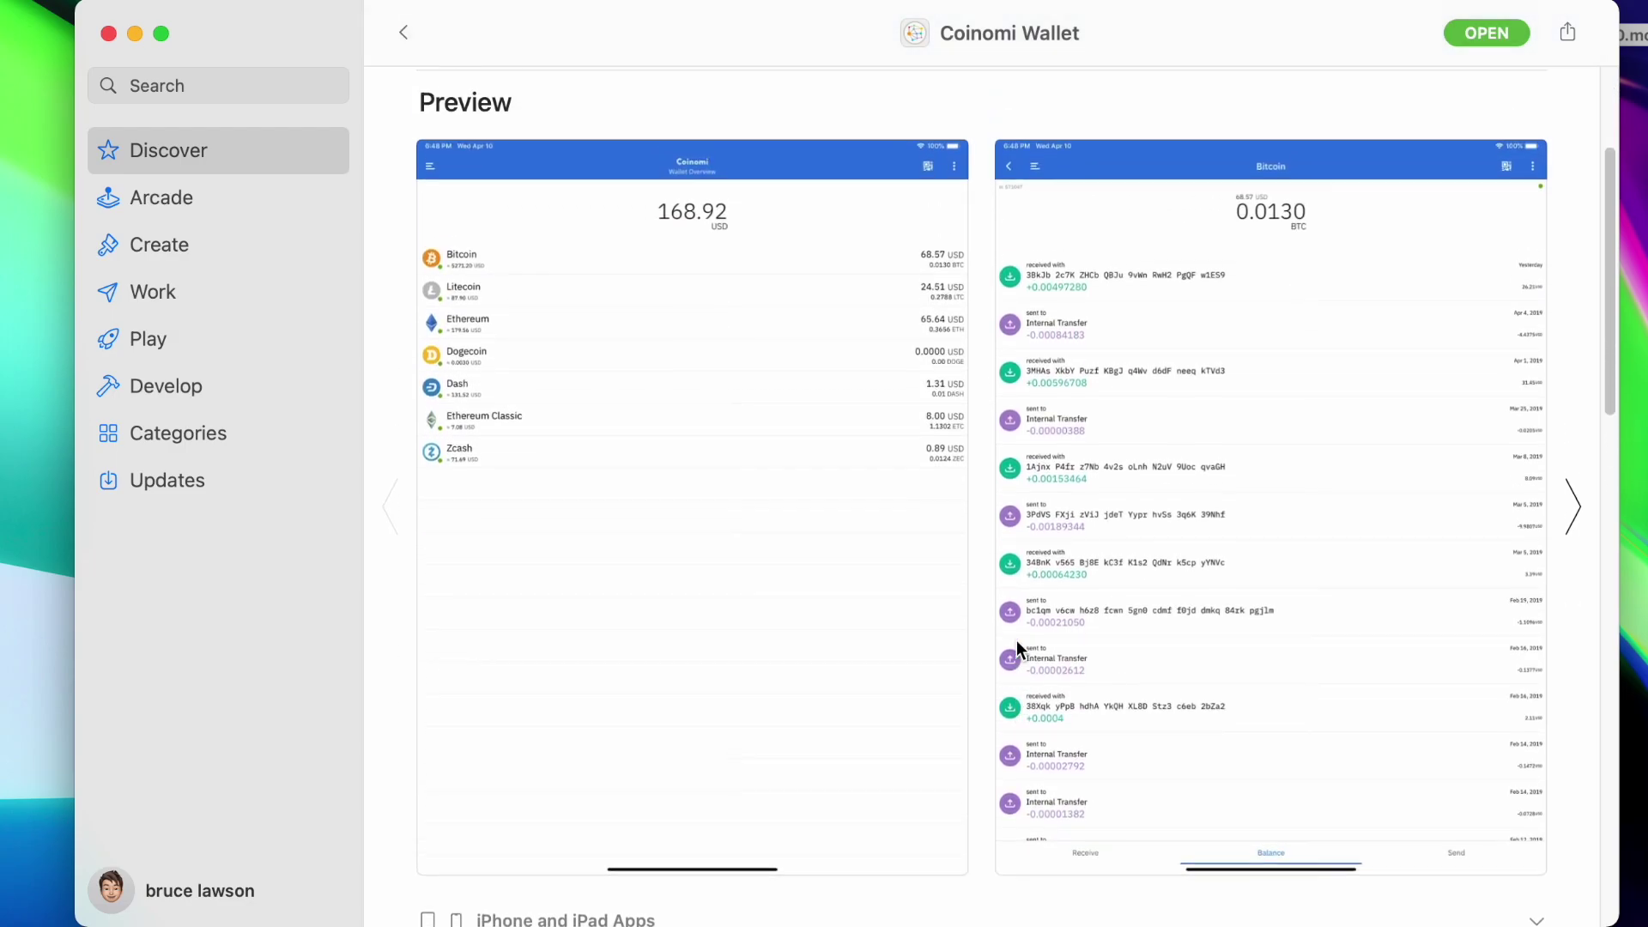
left_click(1574, 512)
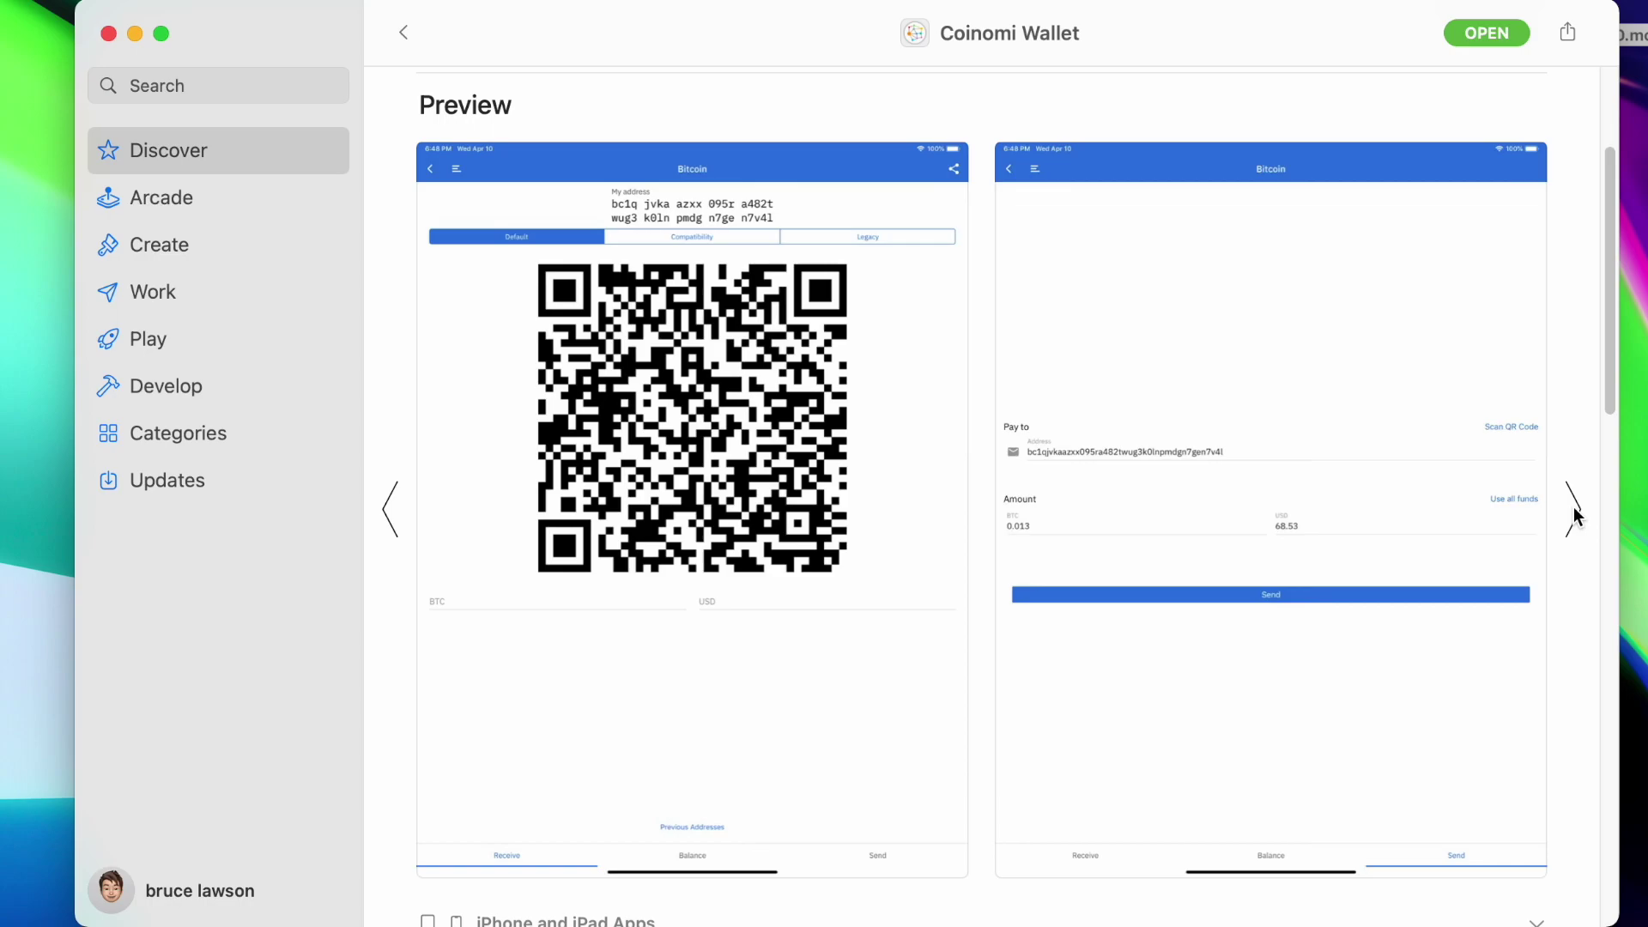
left_click(1574, 510)
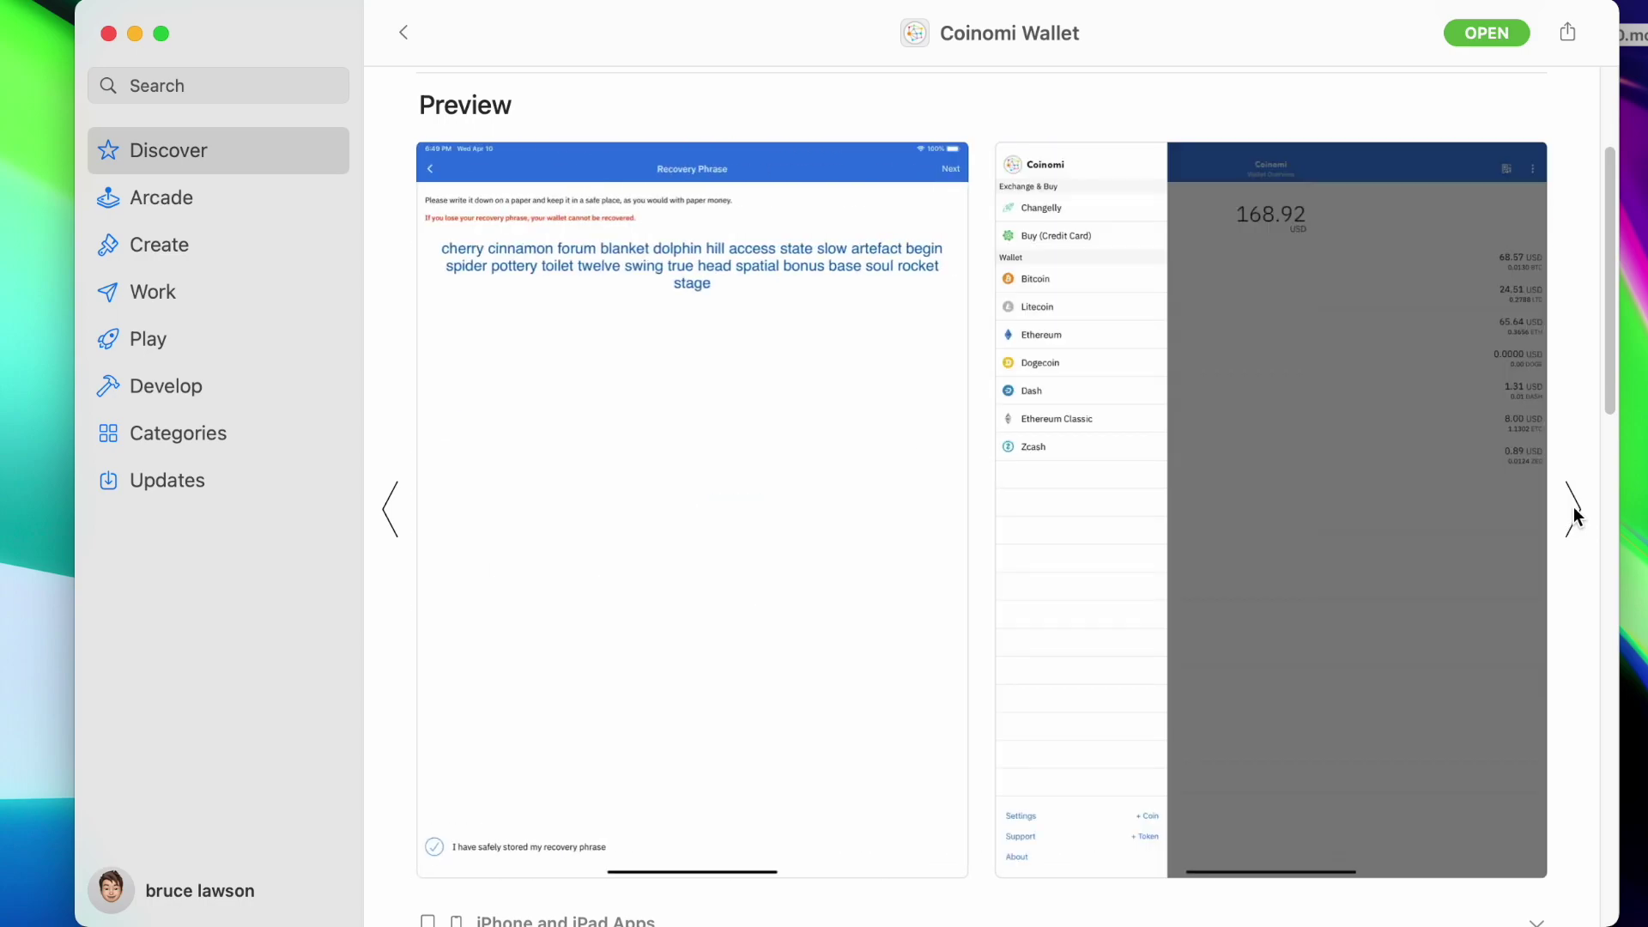
left_click(1574, 511)
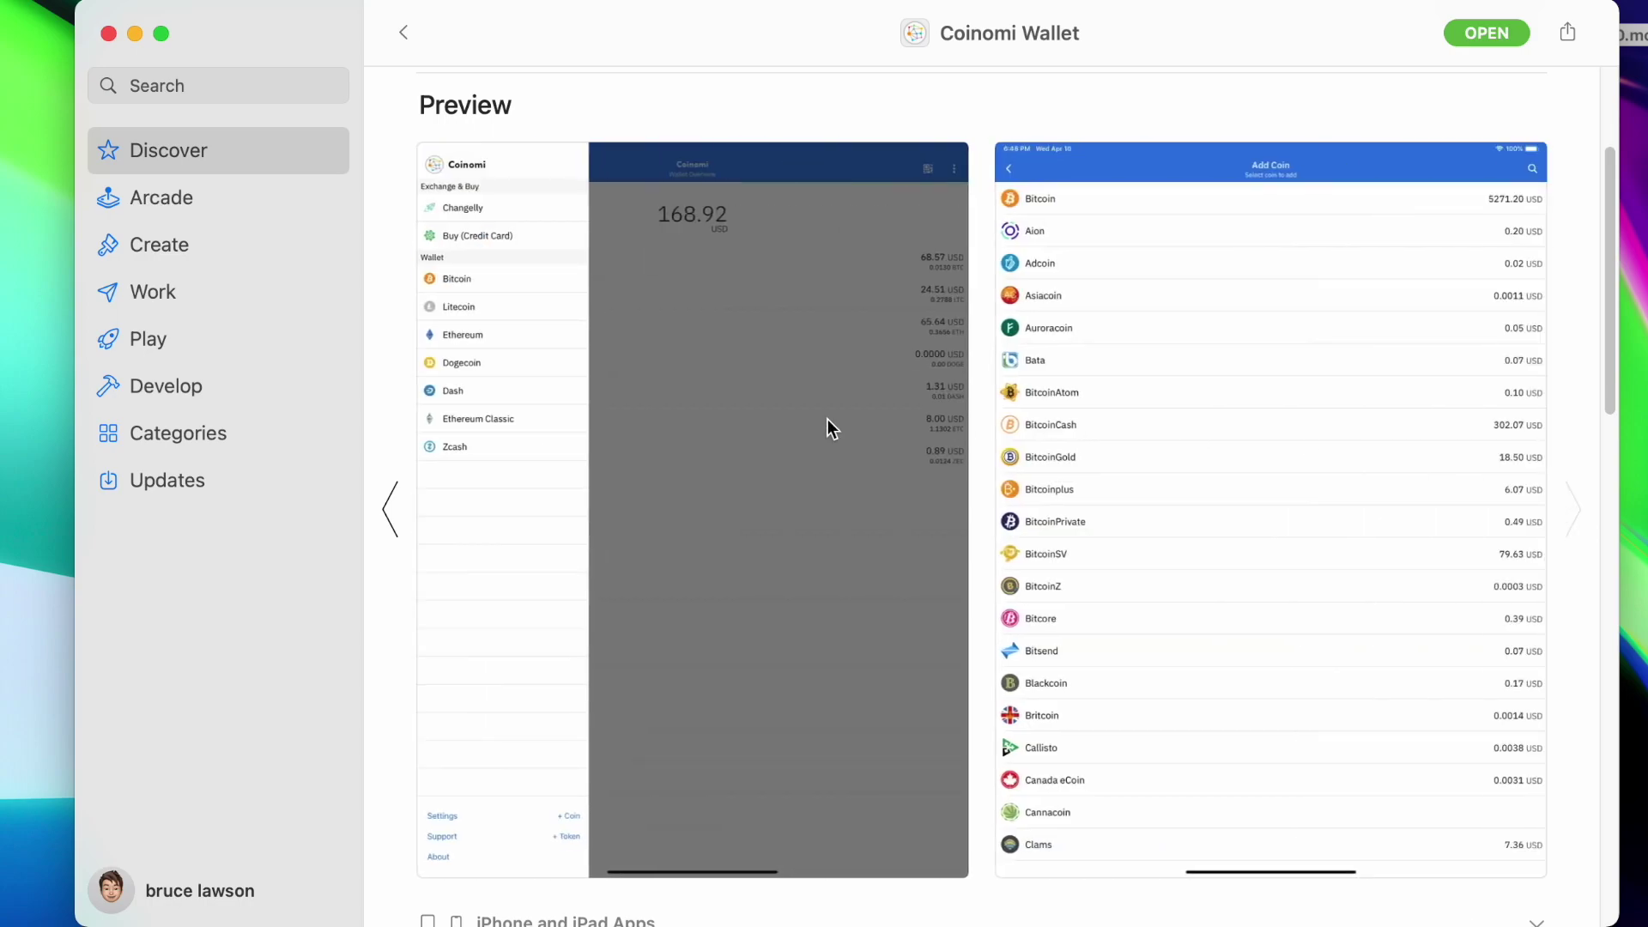
left_click(390, 511)
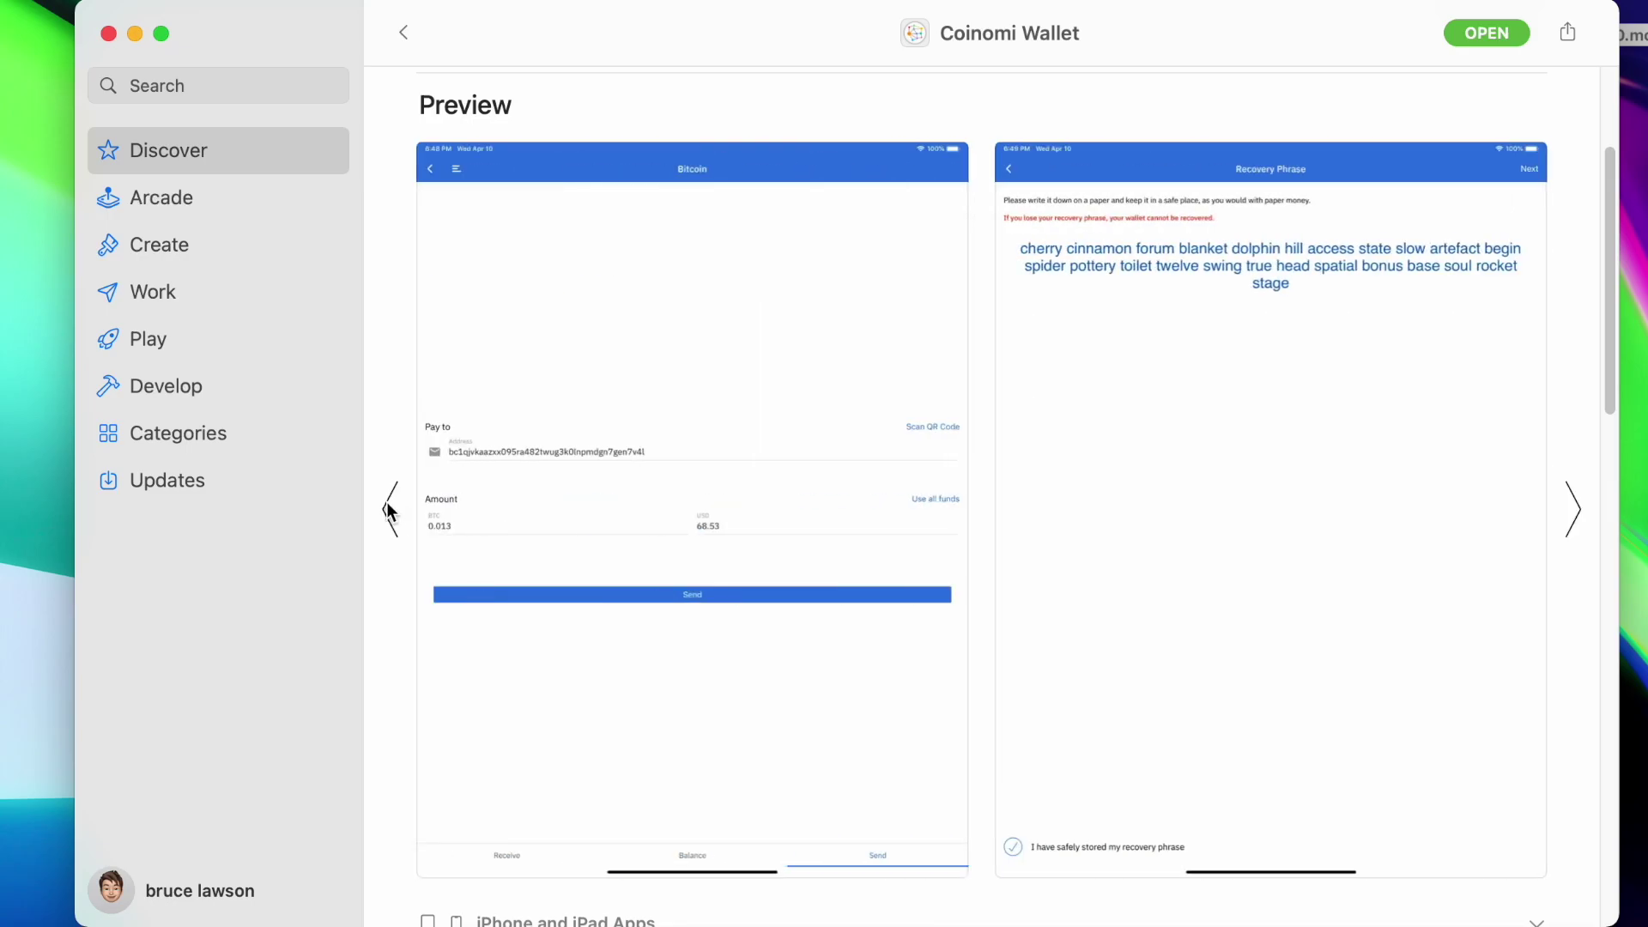
left_click(389, 510)
left_click(390, 511)
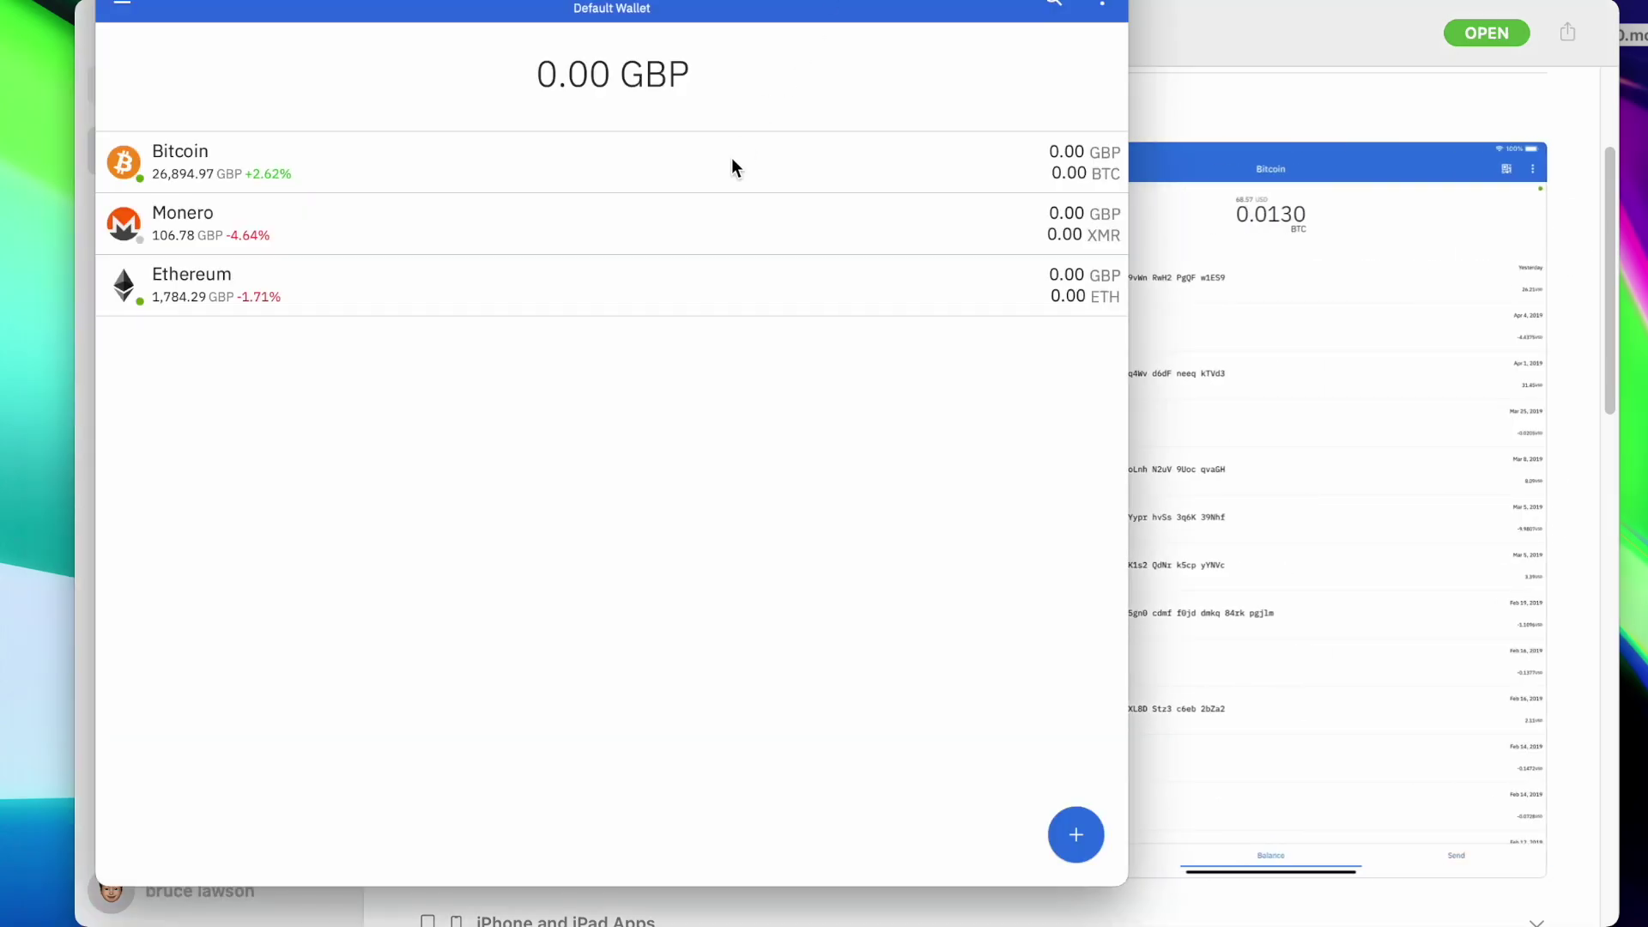
View the Monero and Ethereum wallets in turn, returning to the wallet list after each
left_click(190, 233)
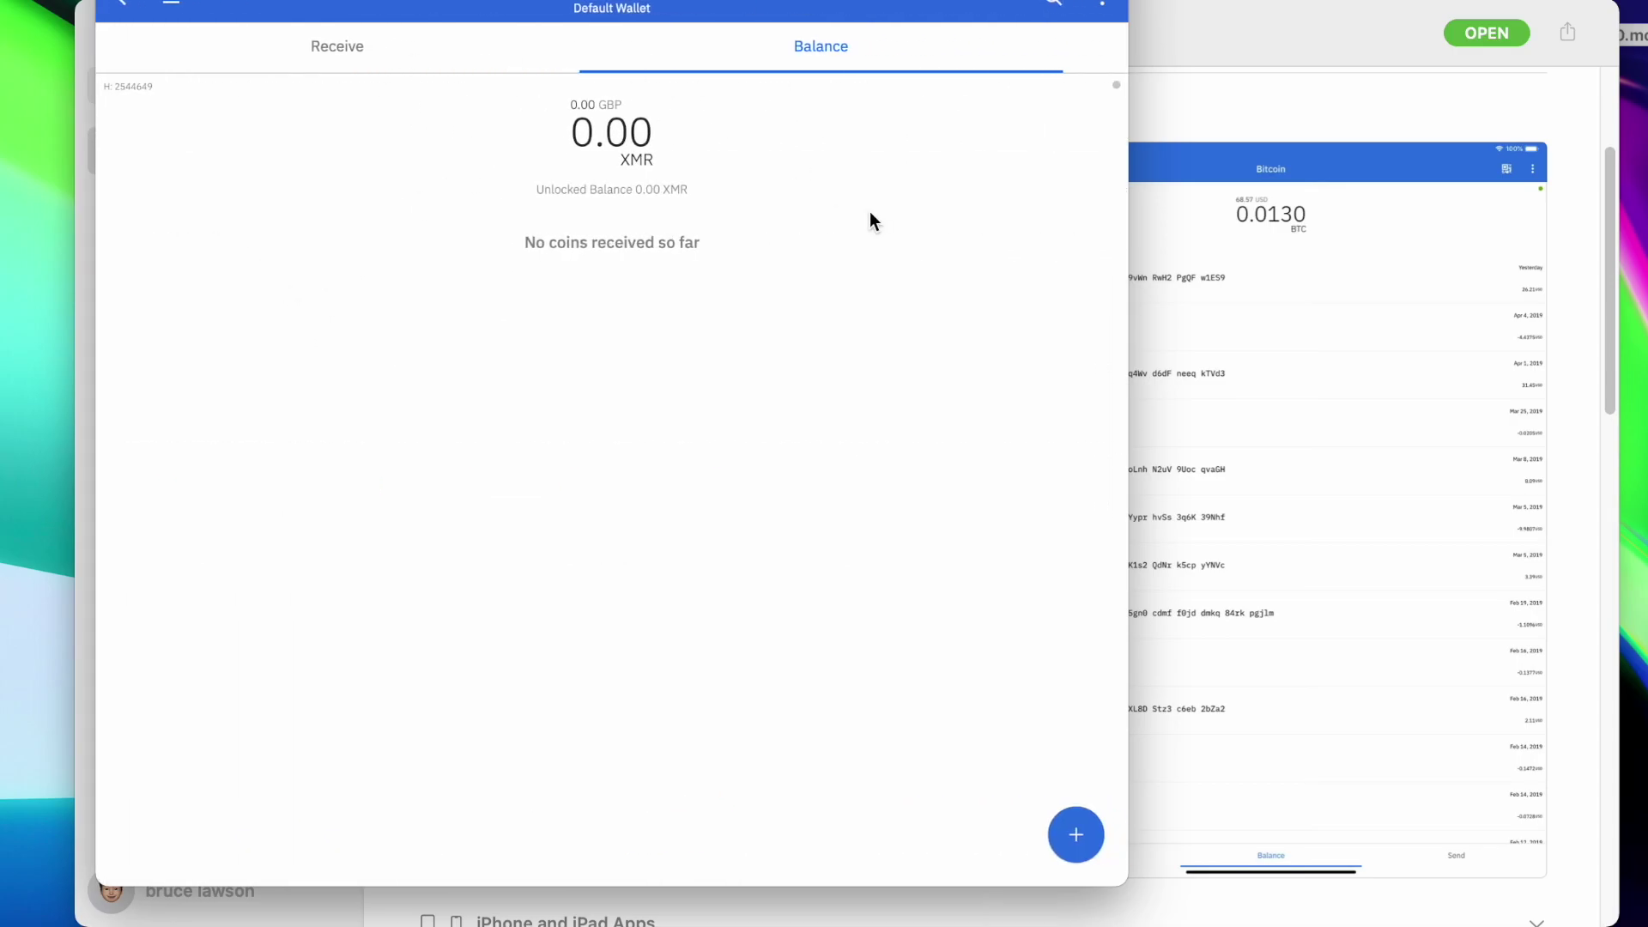
scroll(869, 212, "right", 3)
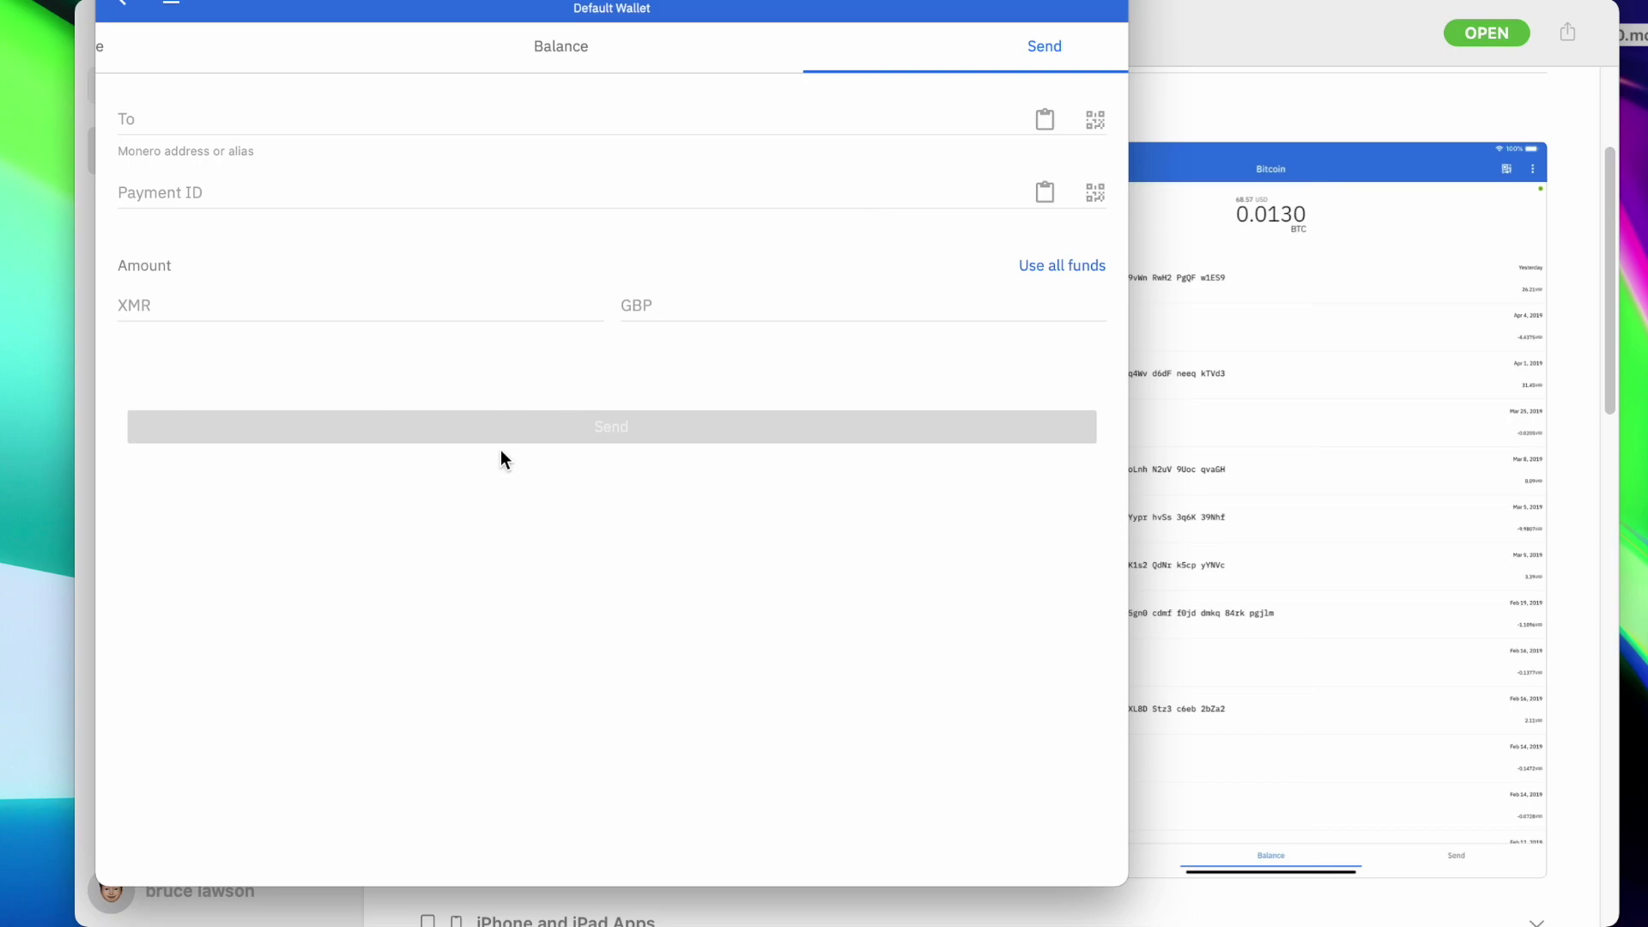
scroll(500, 452, "left", 6)
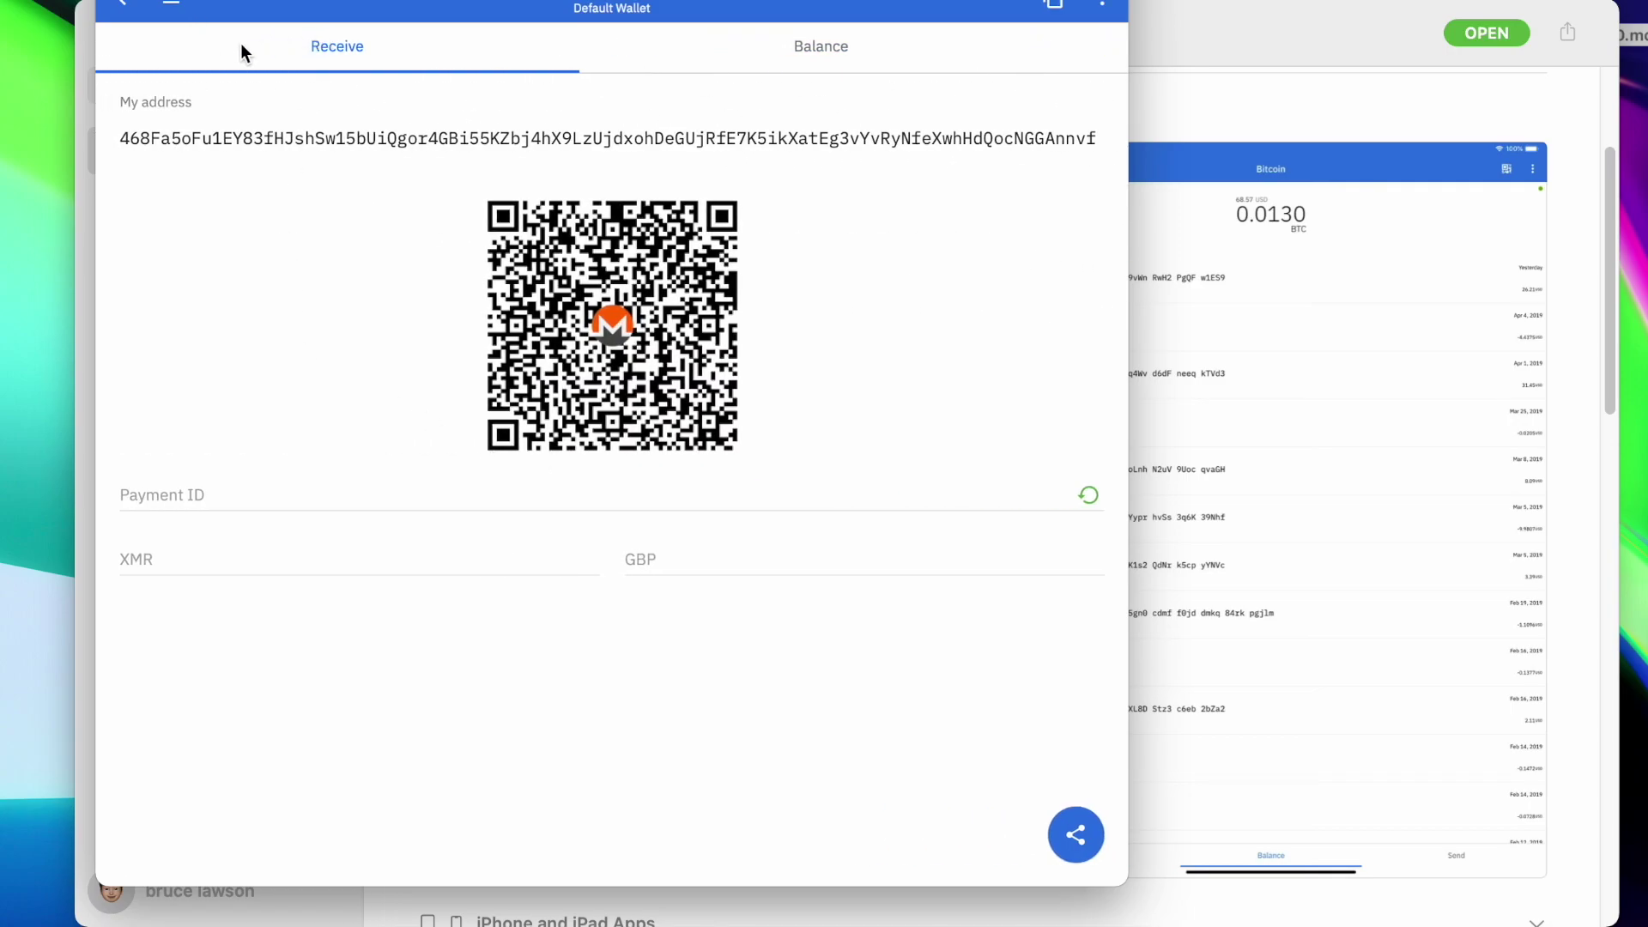
left_click(125, 7)
left_click(270, 292)
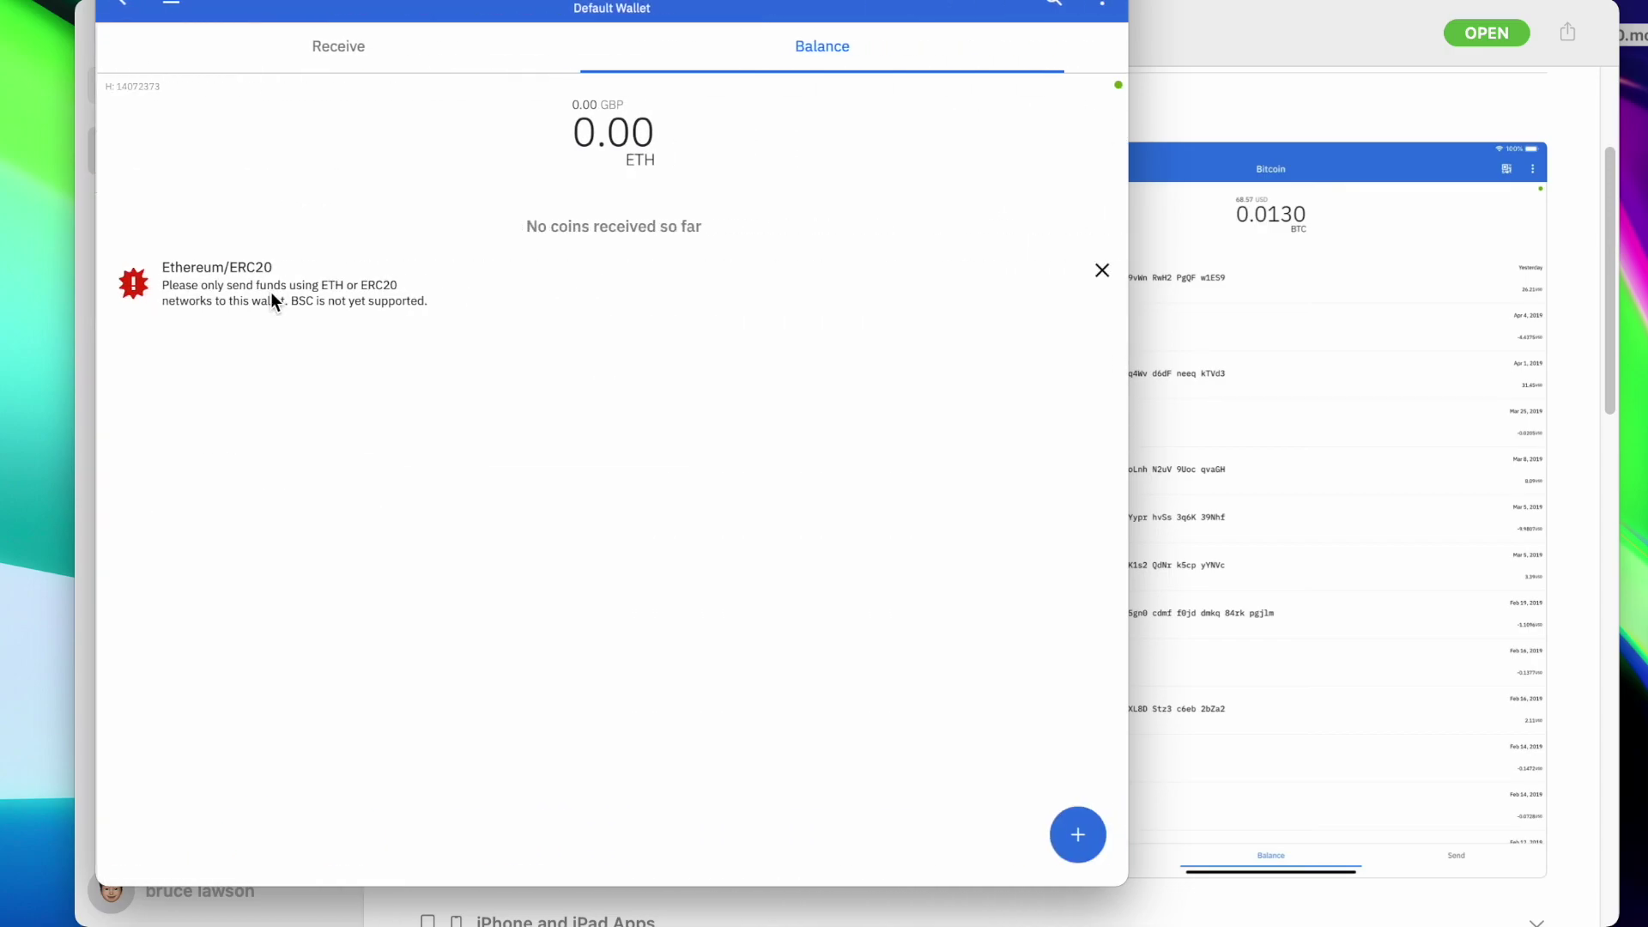
scroll(270, 293, "left", 3)
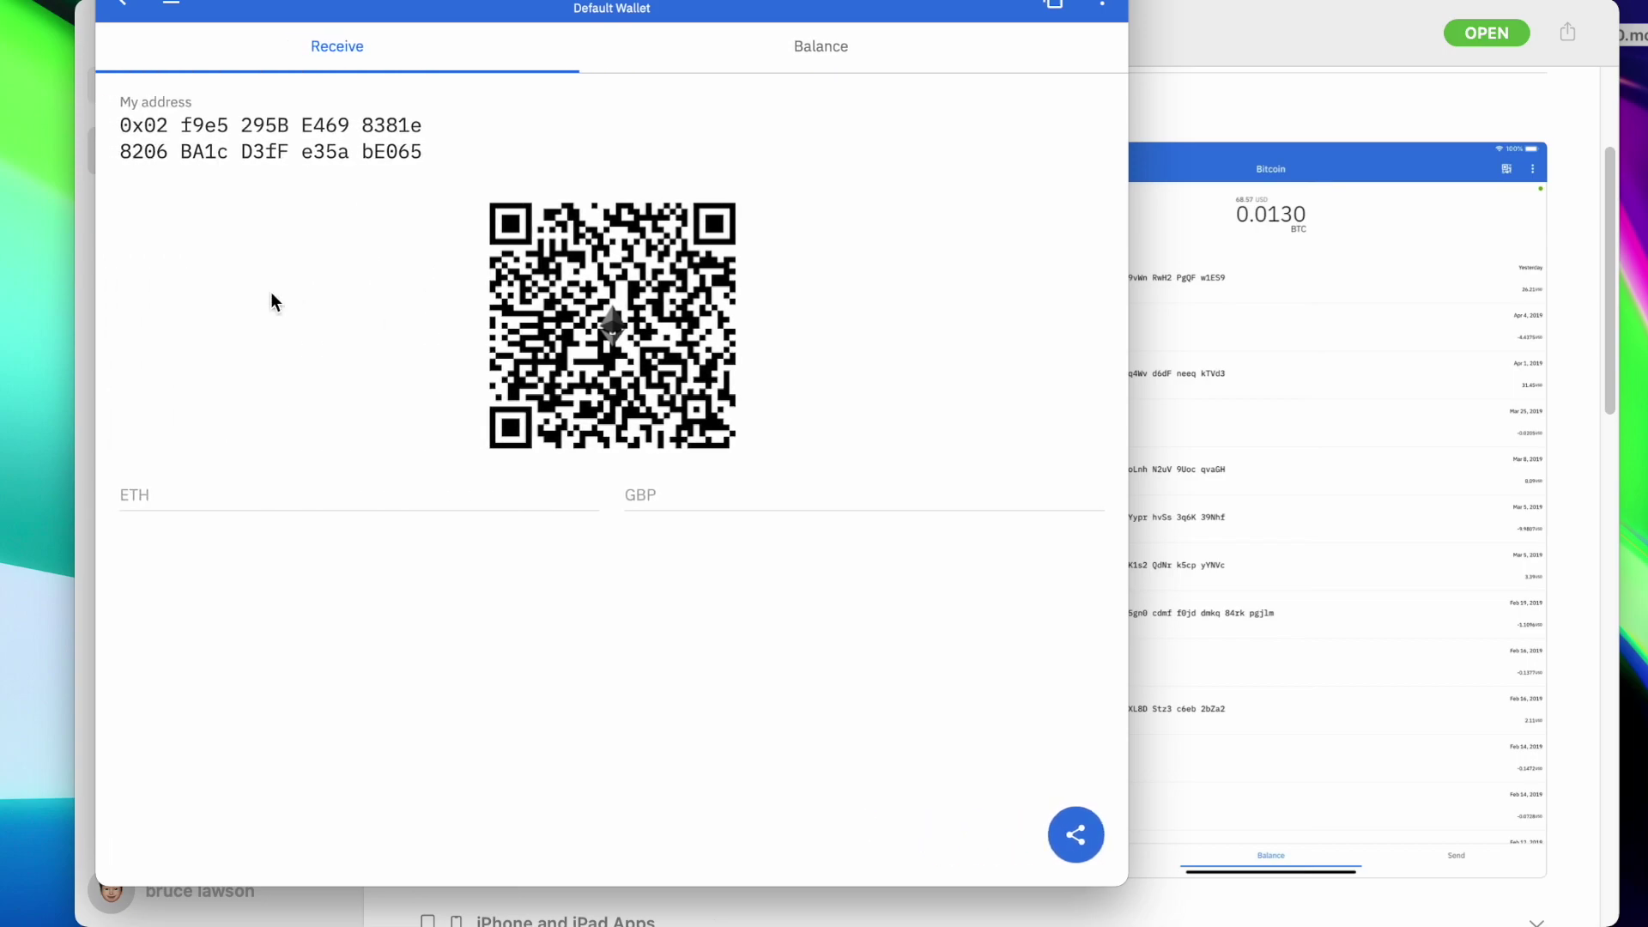
scroll(219, 285, "right", 5)
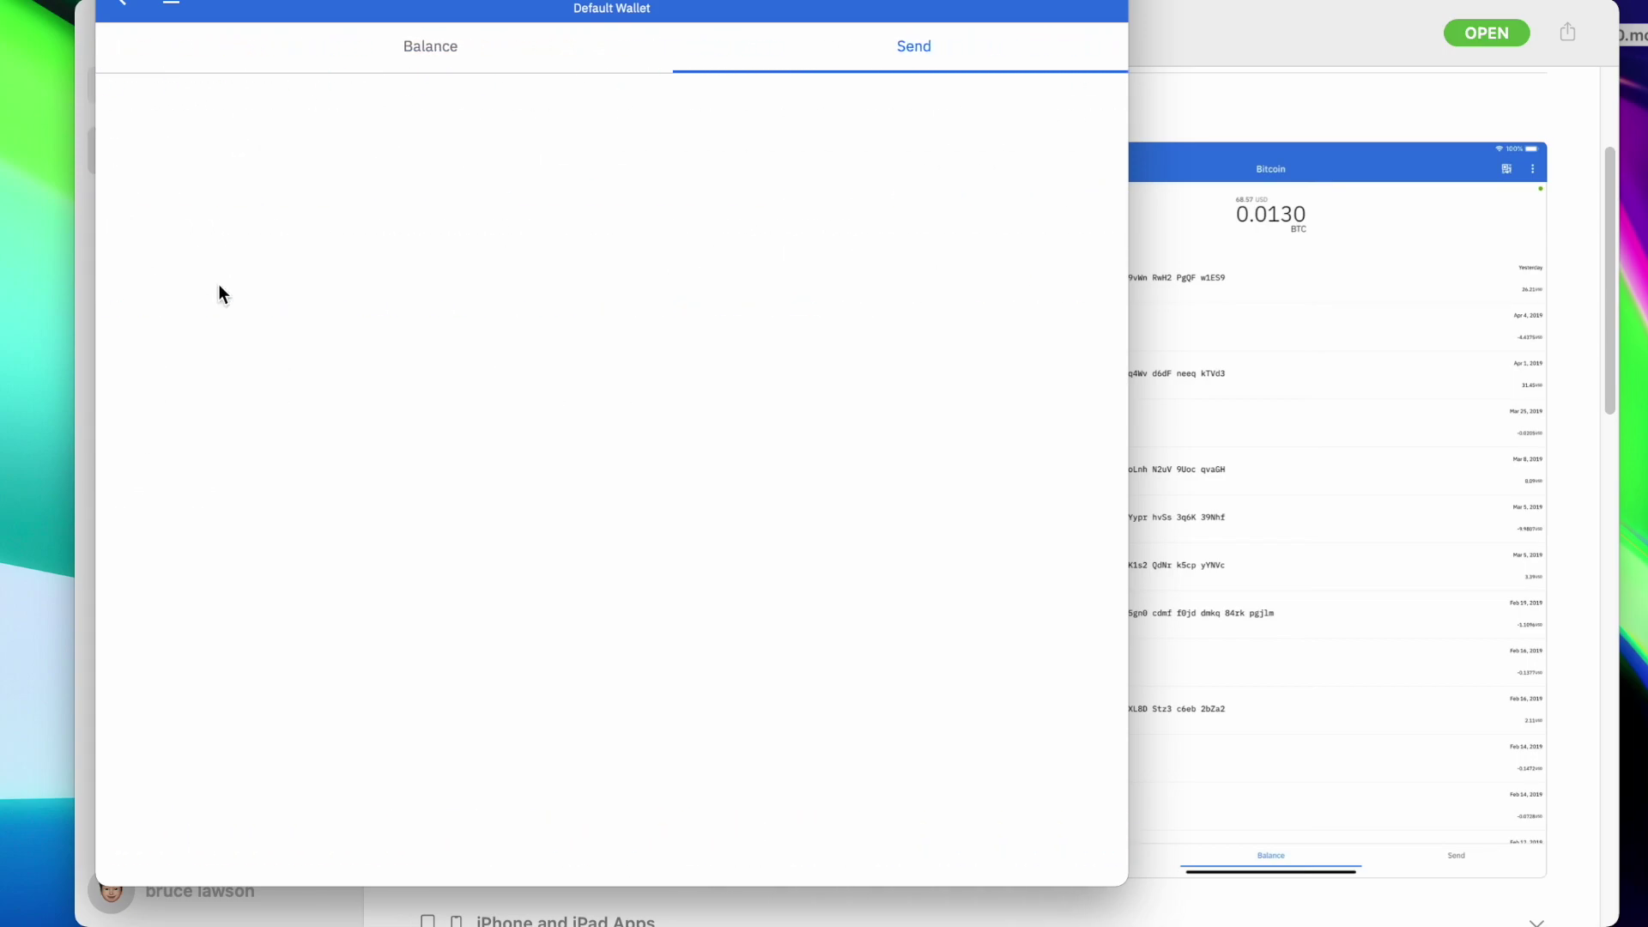
scroll(218, 285, "left", 3)
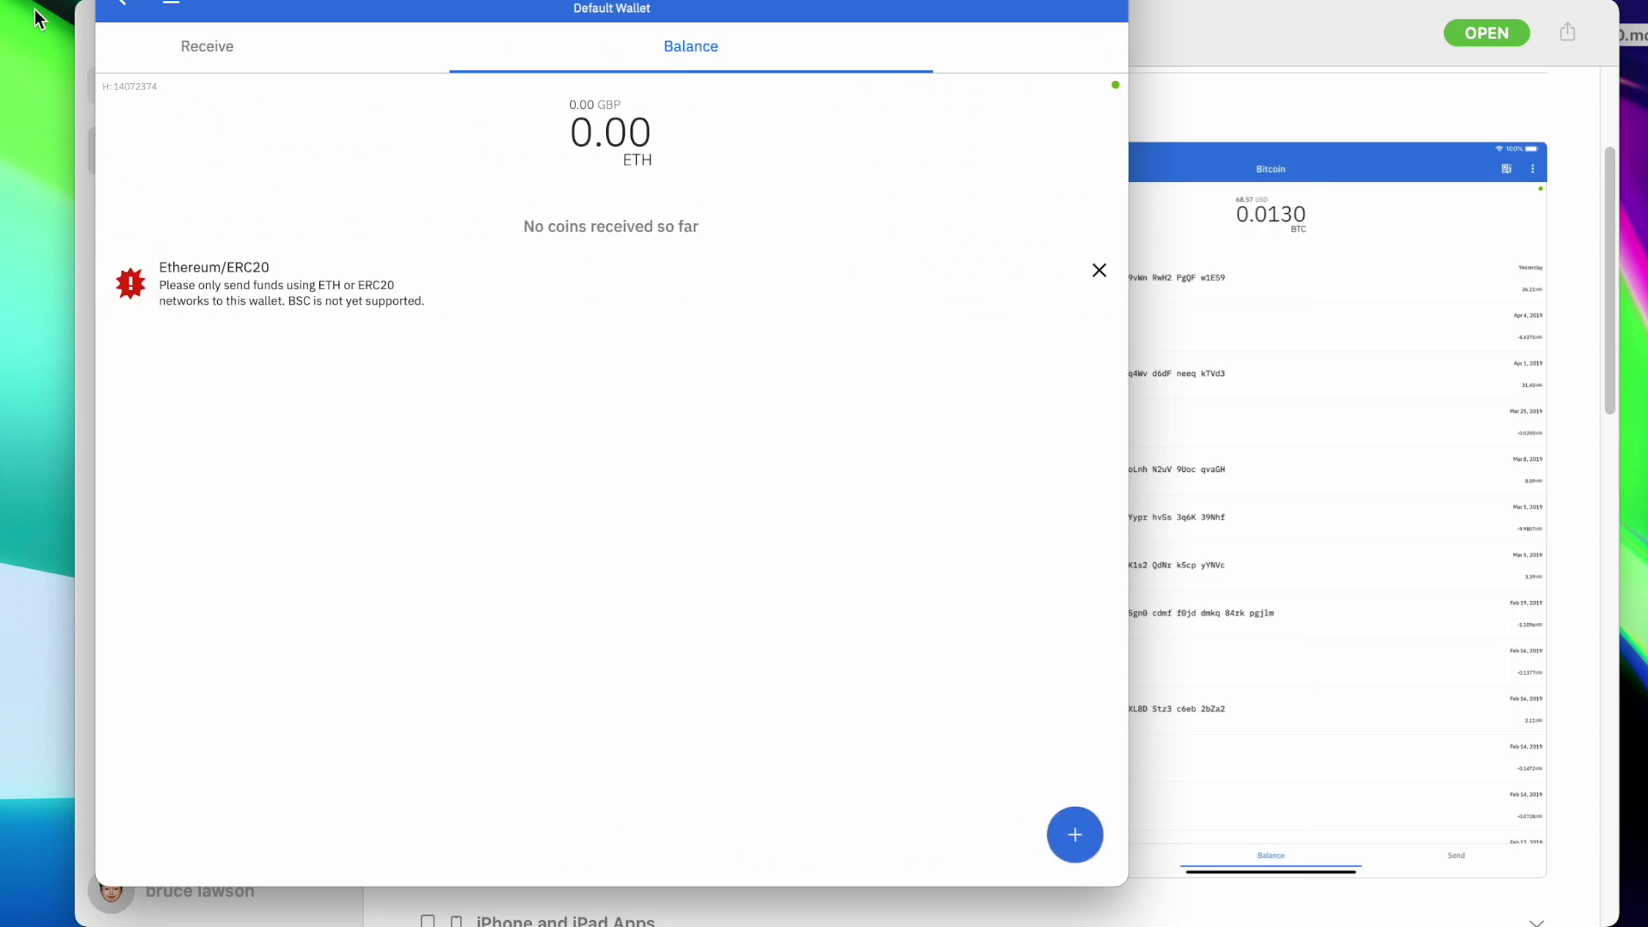
left_click(136, 1)
Compare the Bitcoin receive address in Compatibility, Legacy and Default formats, then go back
left_click(215, 149)
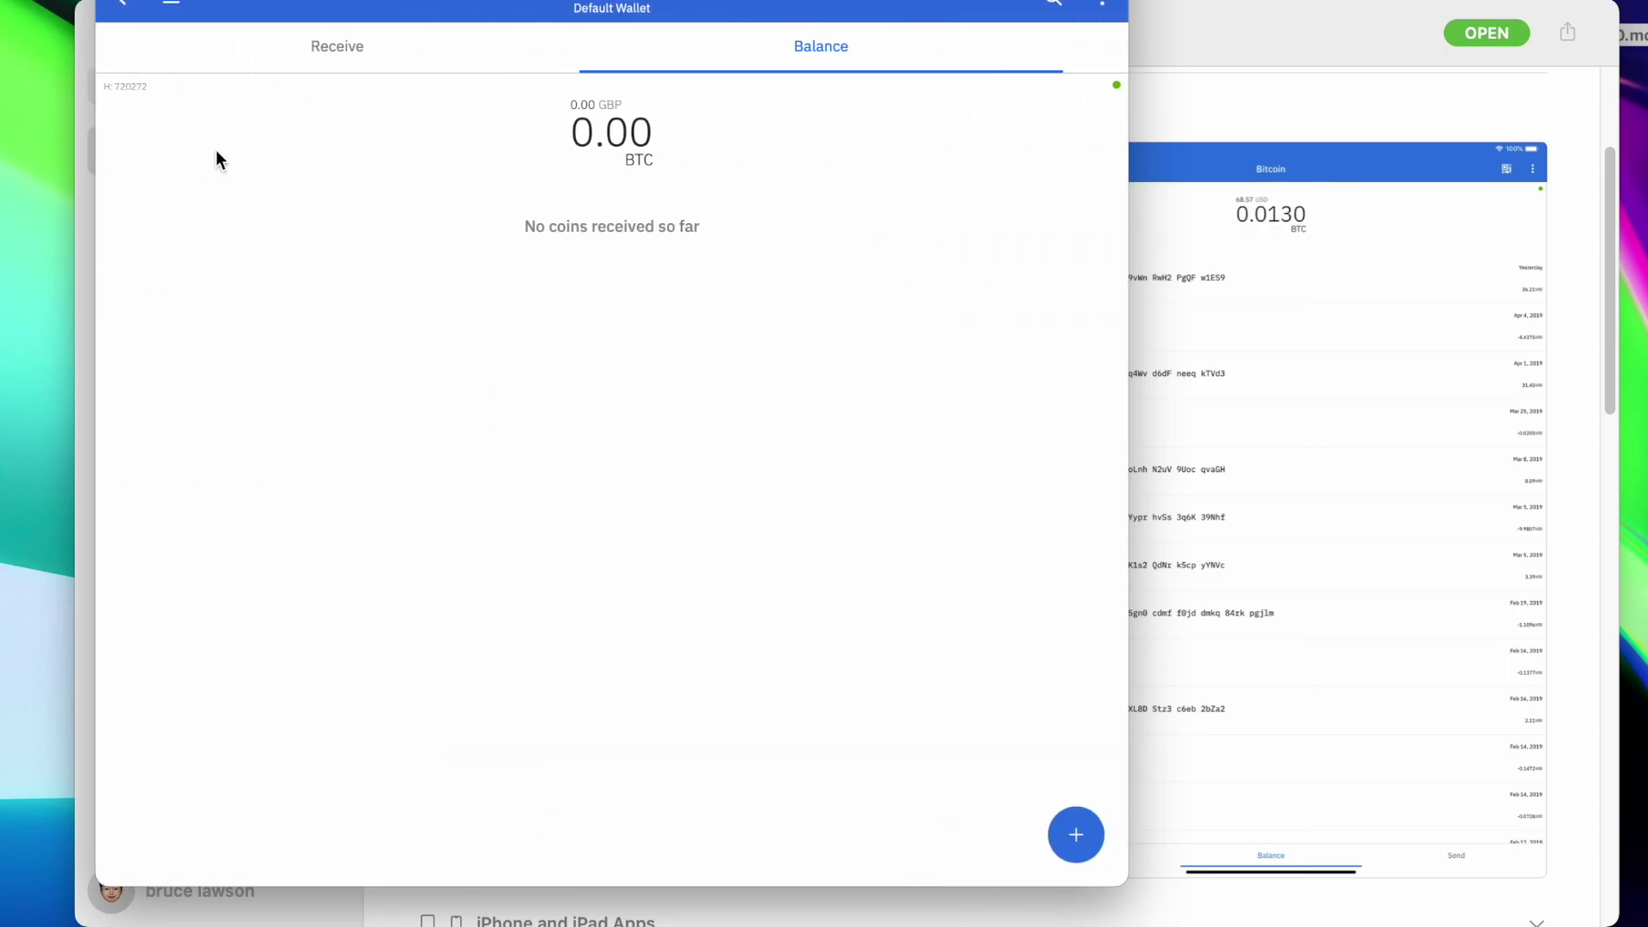
left_click(251, 44)
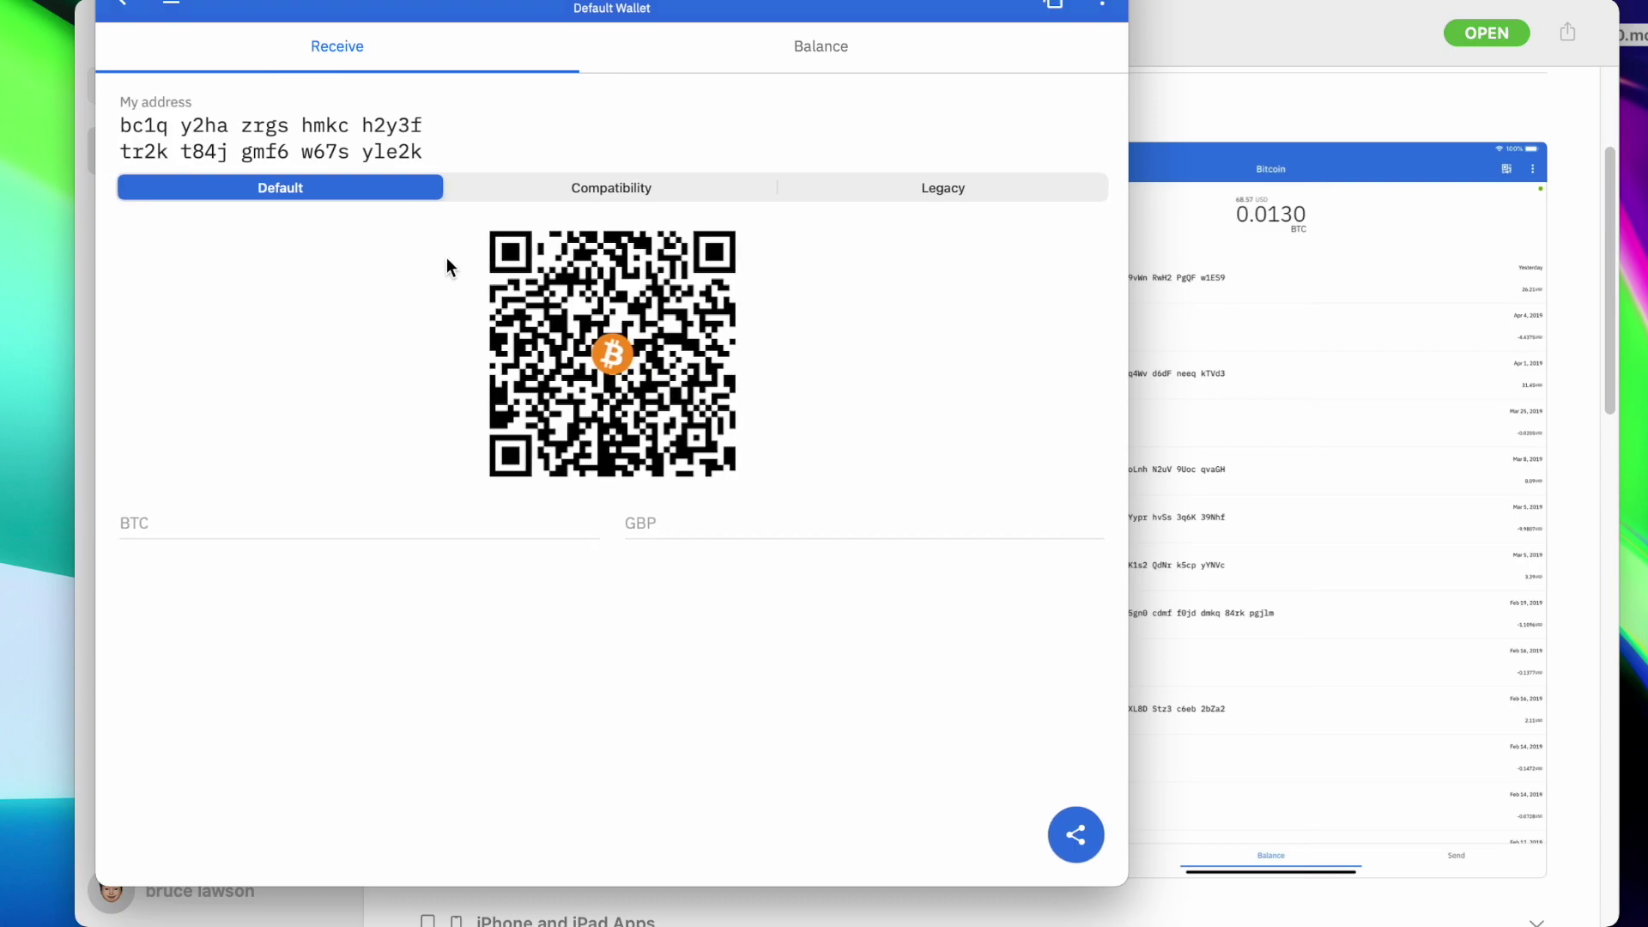
left_click(658, 186)
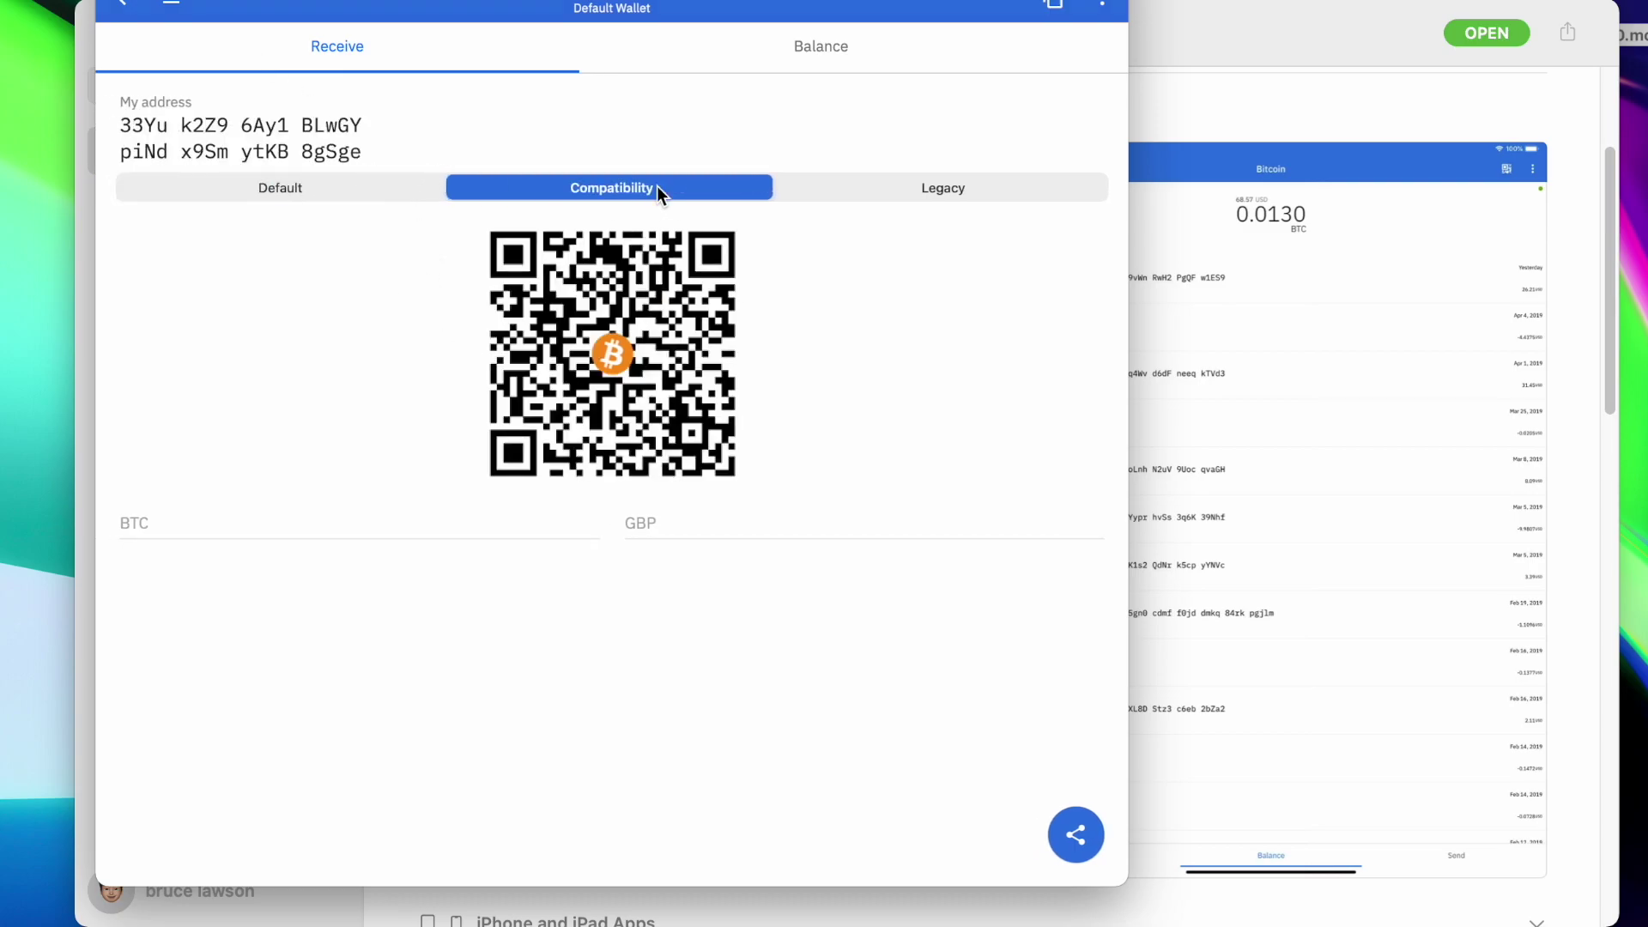
left_click(930, 184)
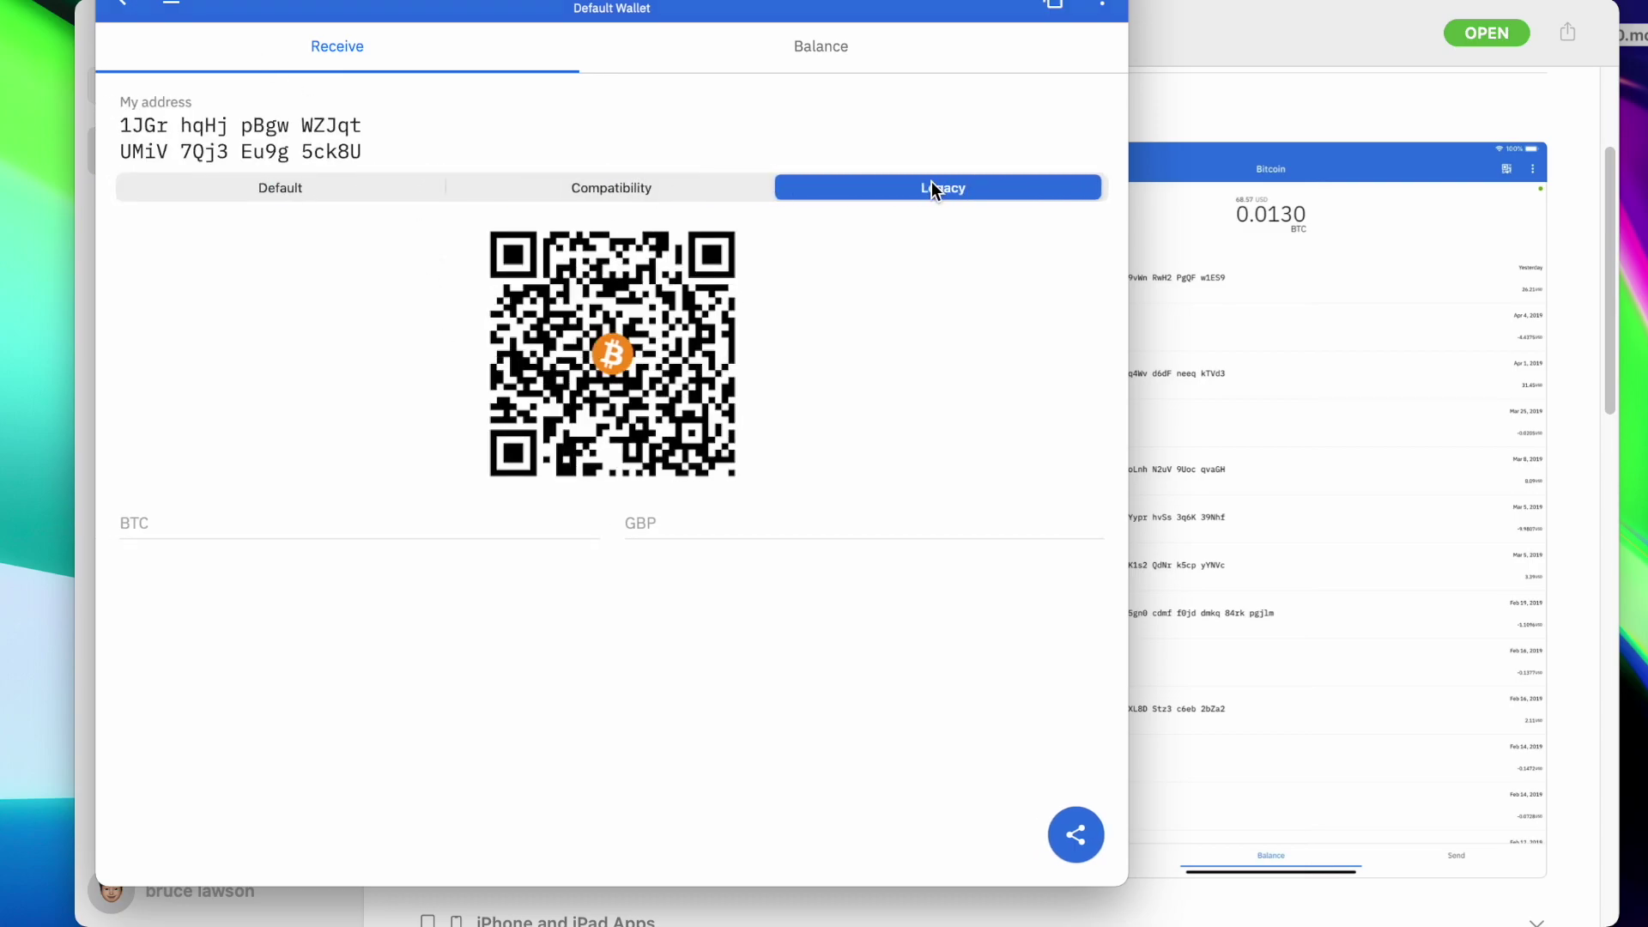
left_click(518, 189)
left_click(354, 182)
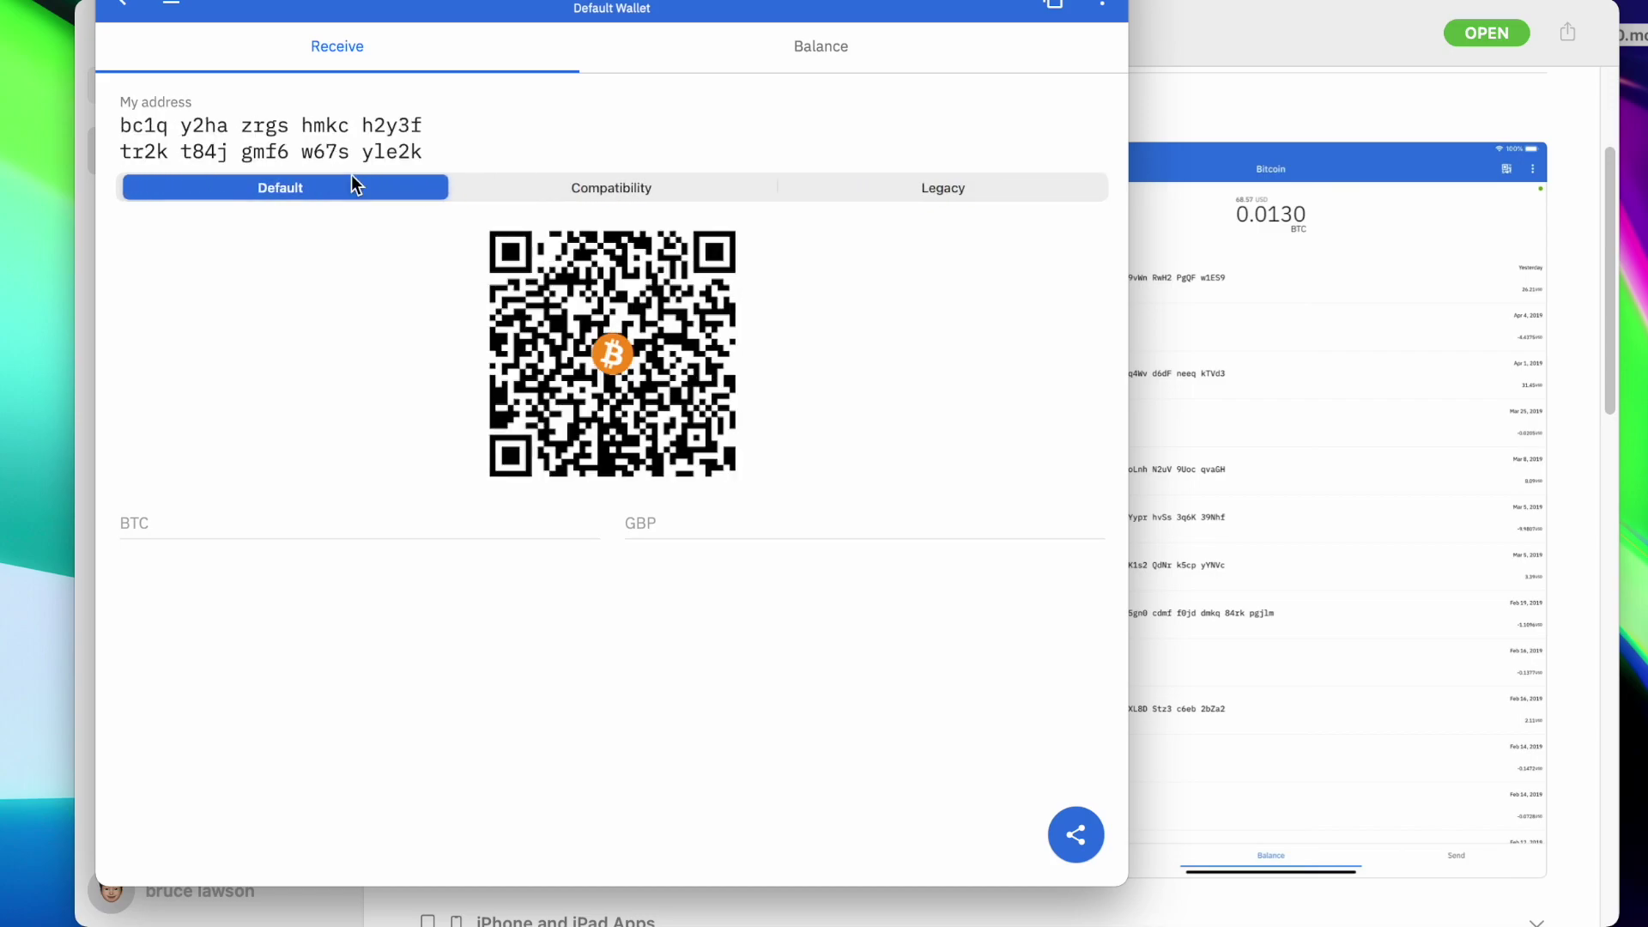
left_click(127, 7)
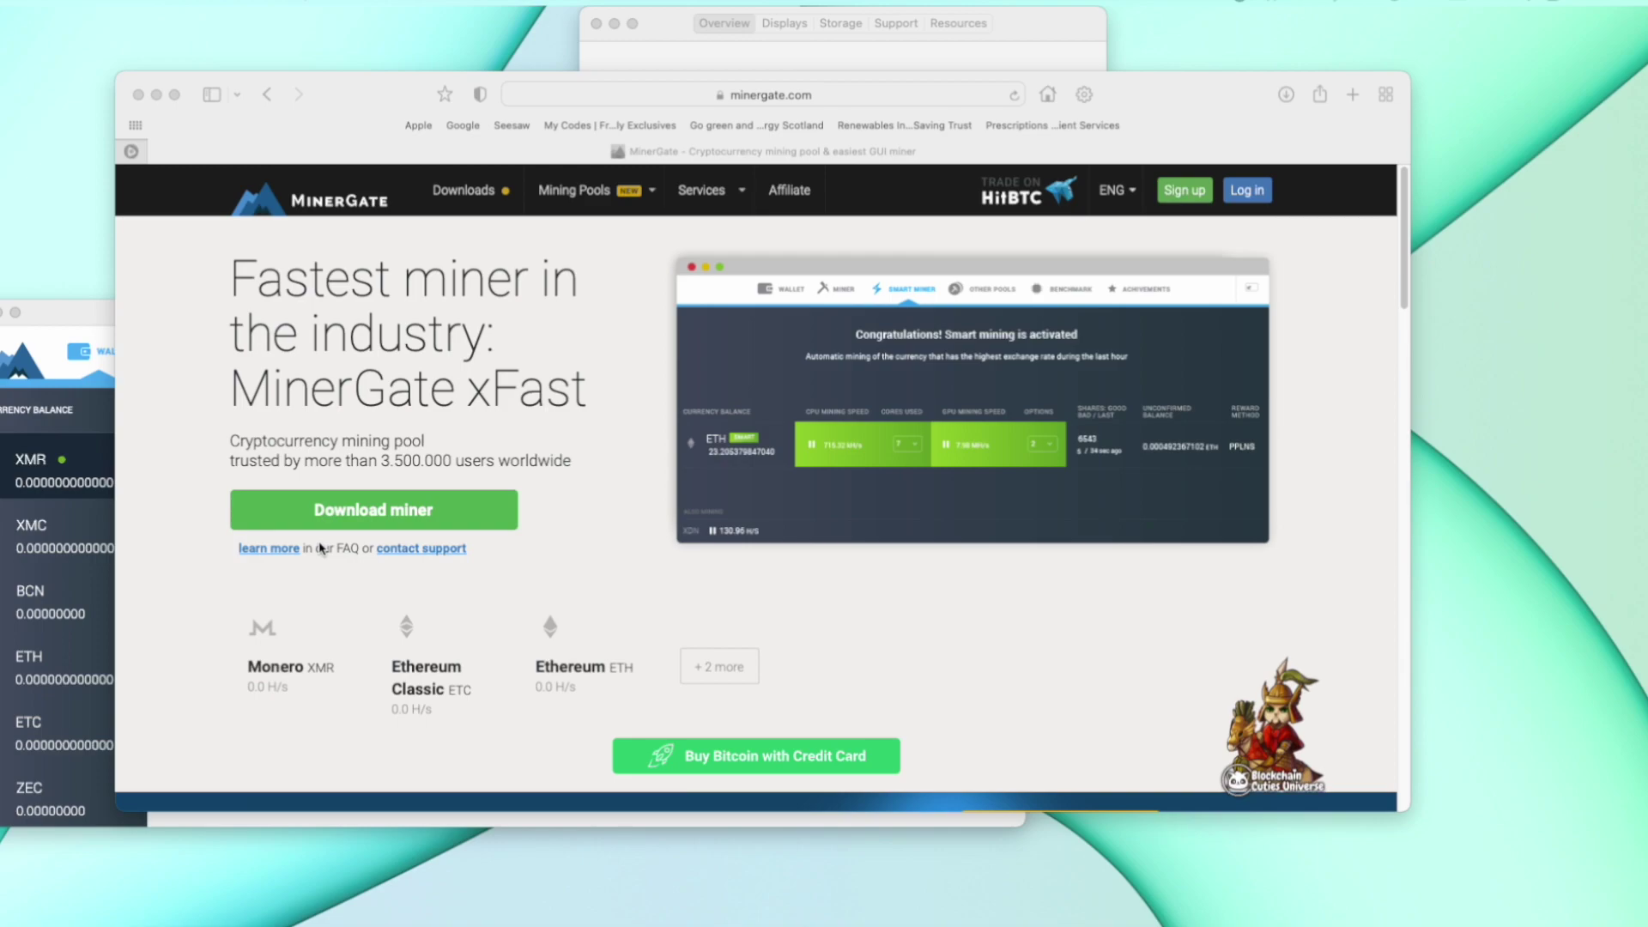
Reload the minergate.com xFast miner home page in Safari
left_click(370, 512)
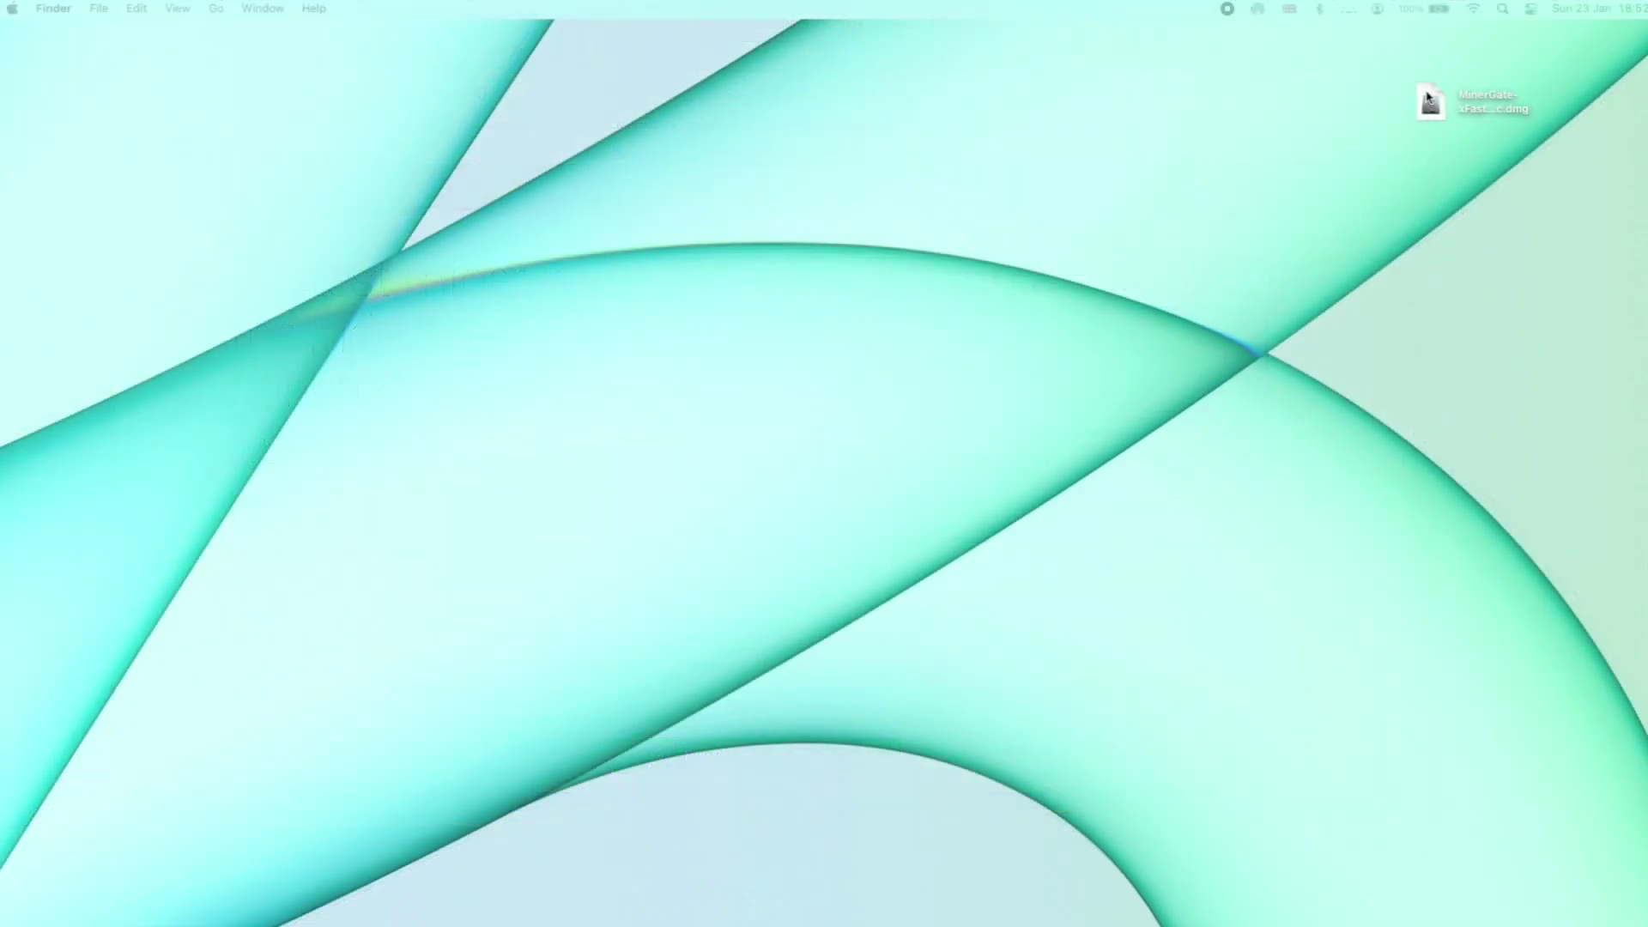
Drag MinerGate from the disk image into Applications, stopping instead of replacing the existing copy
left_click(1430, 104)
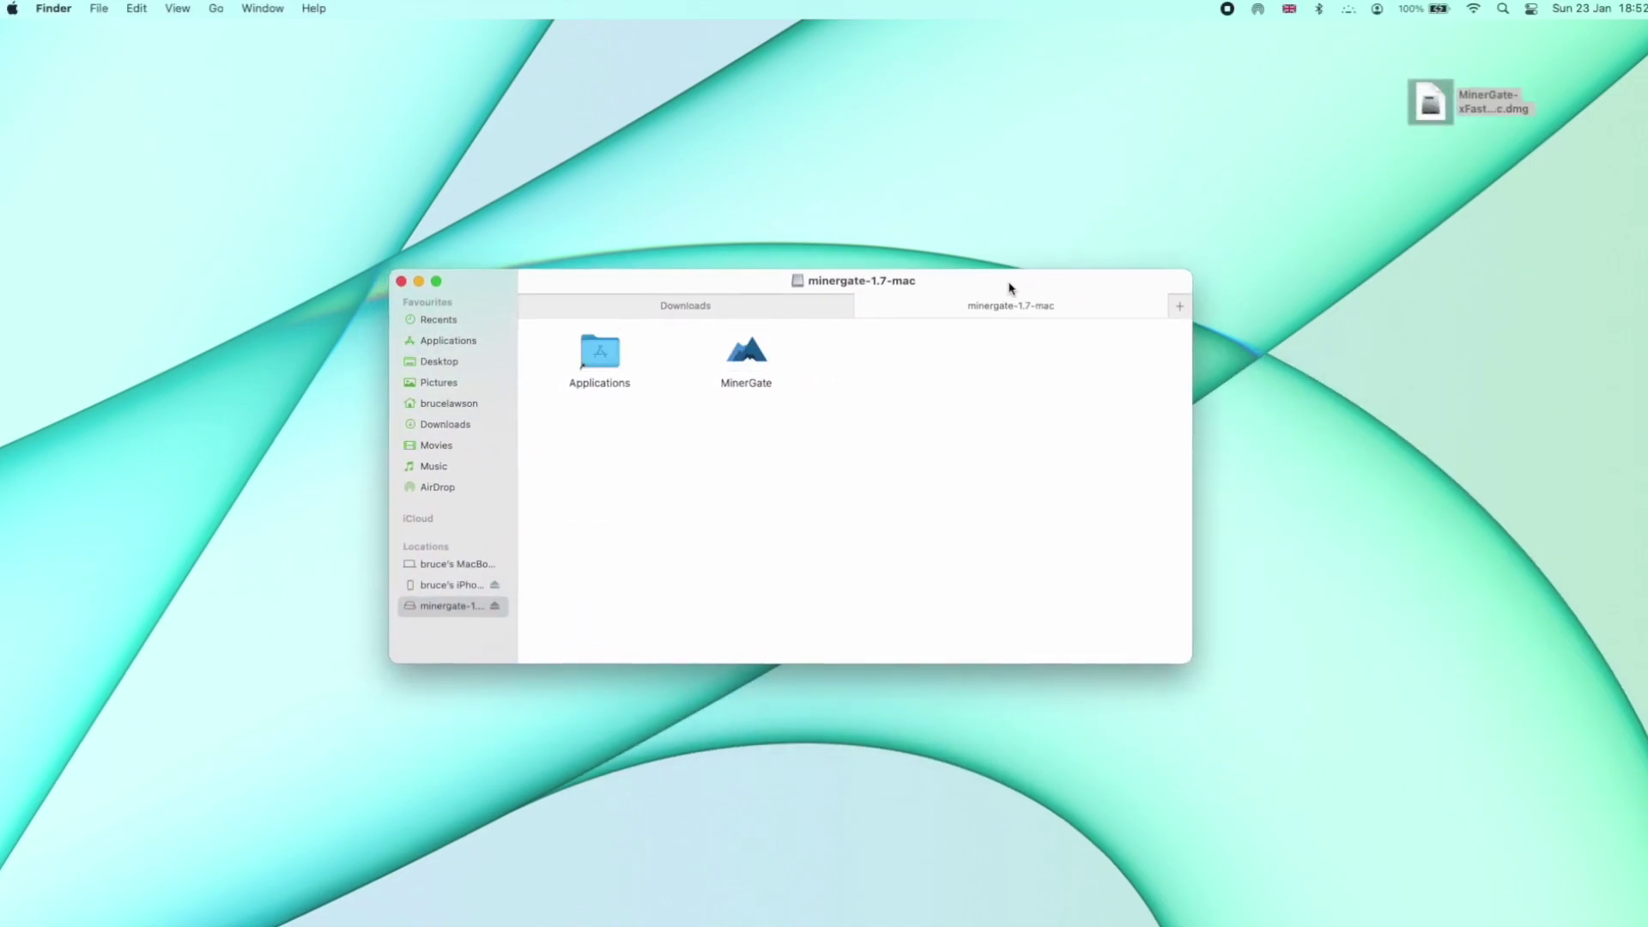
mouse_move(746, 350)
left_mouse_down()
mouse_move(526, 342)
mouse_move(616, 349)
left_mouse_up()
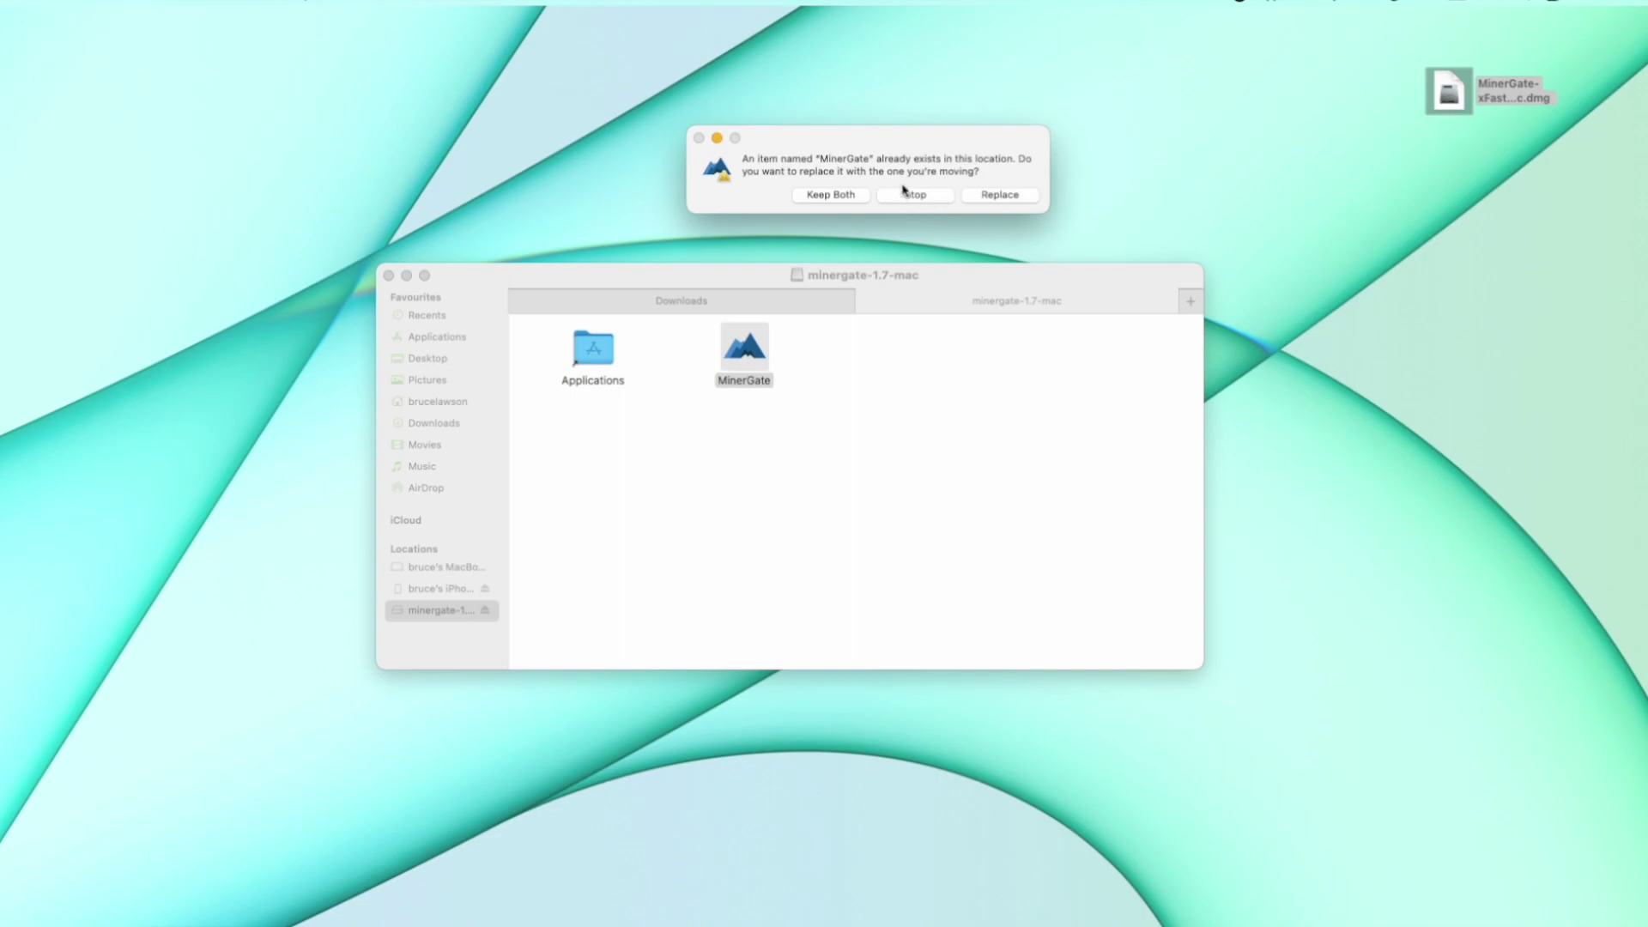
left_click(914, 196)
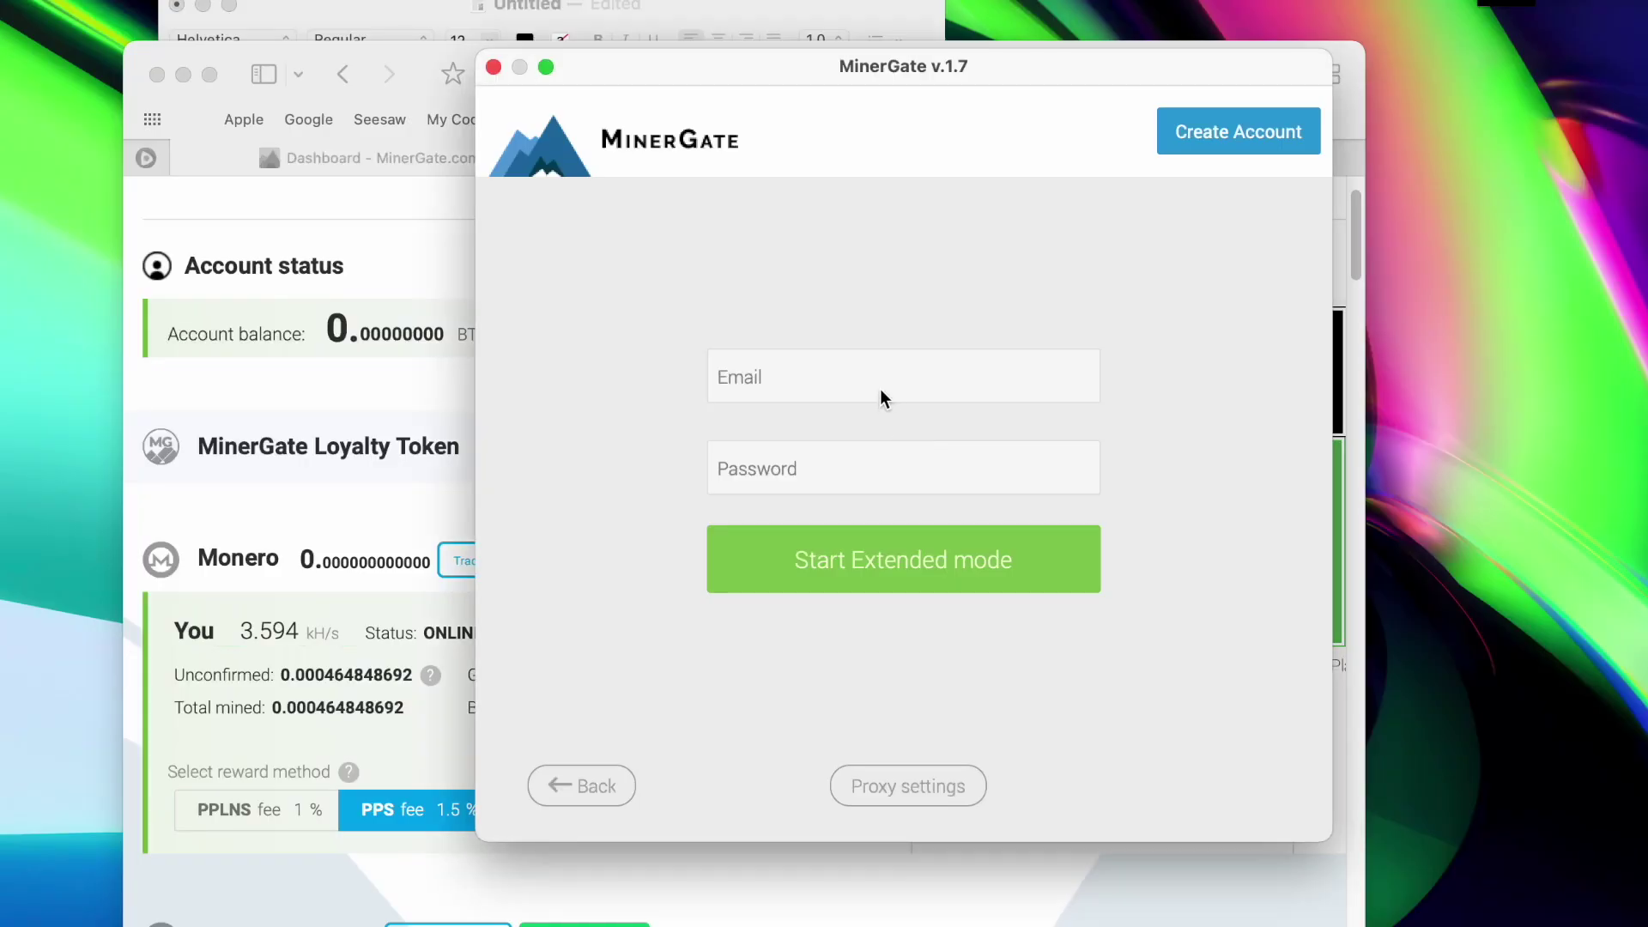
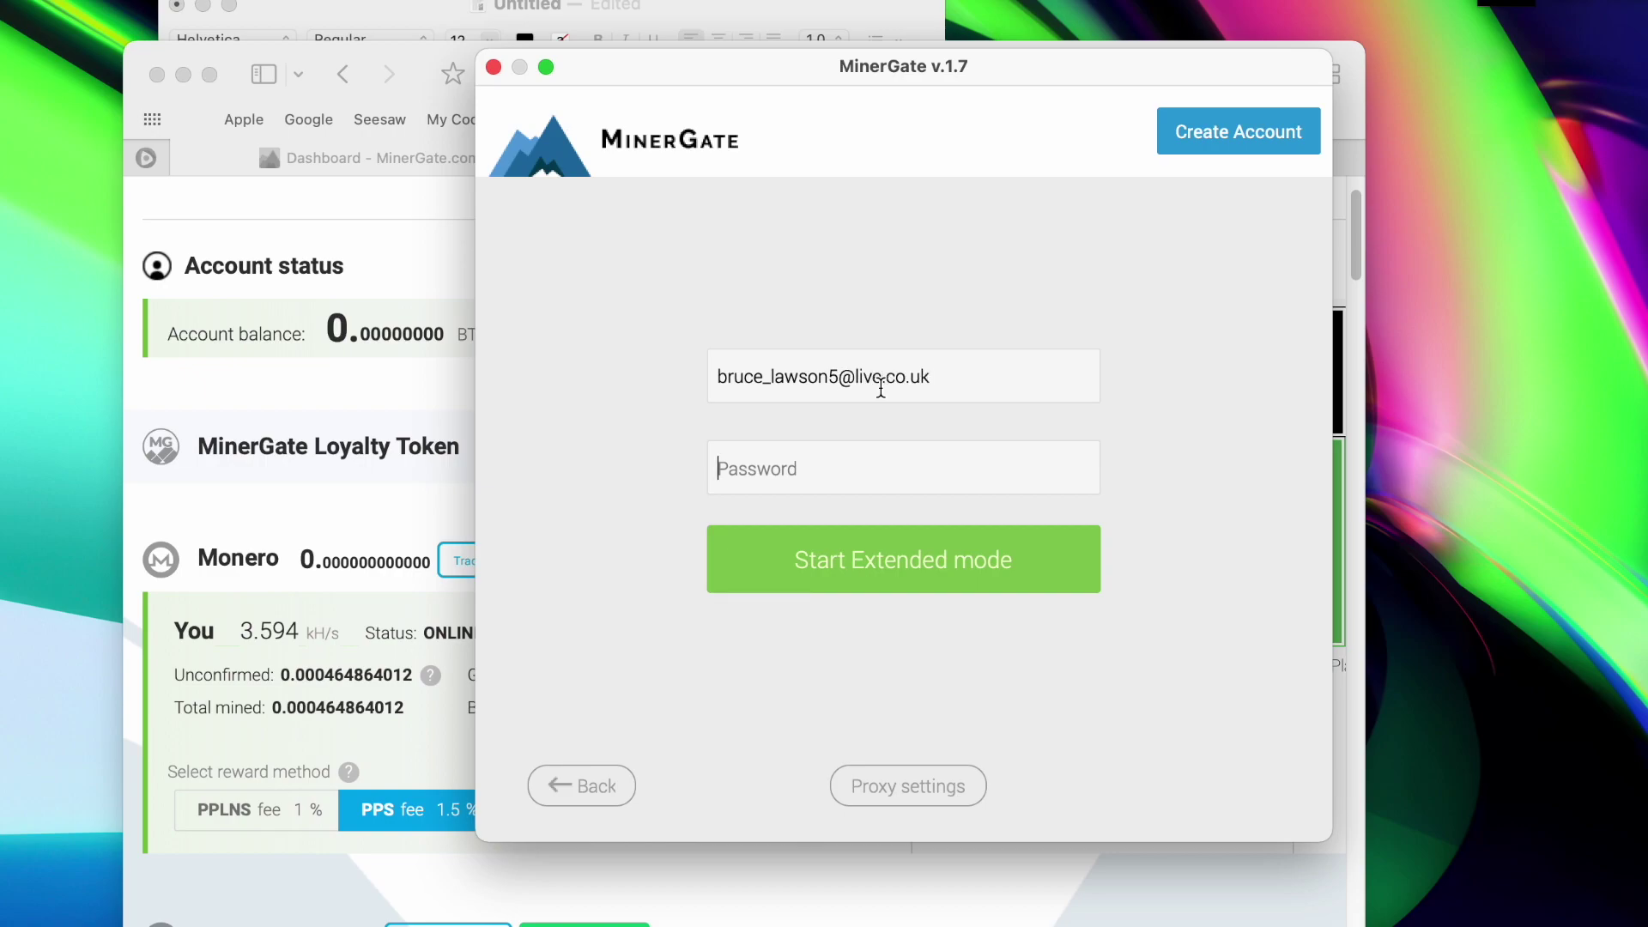
Enter the account e-mail and password, fixing a password typo, and log in
type("••")
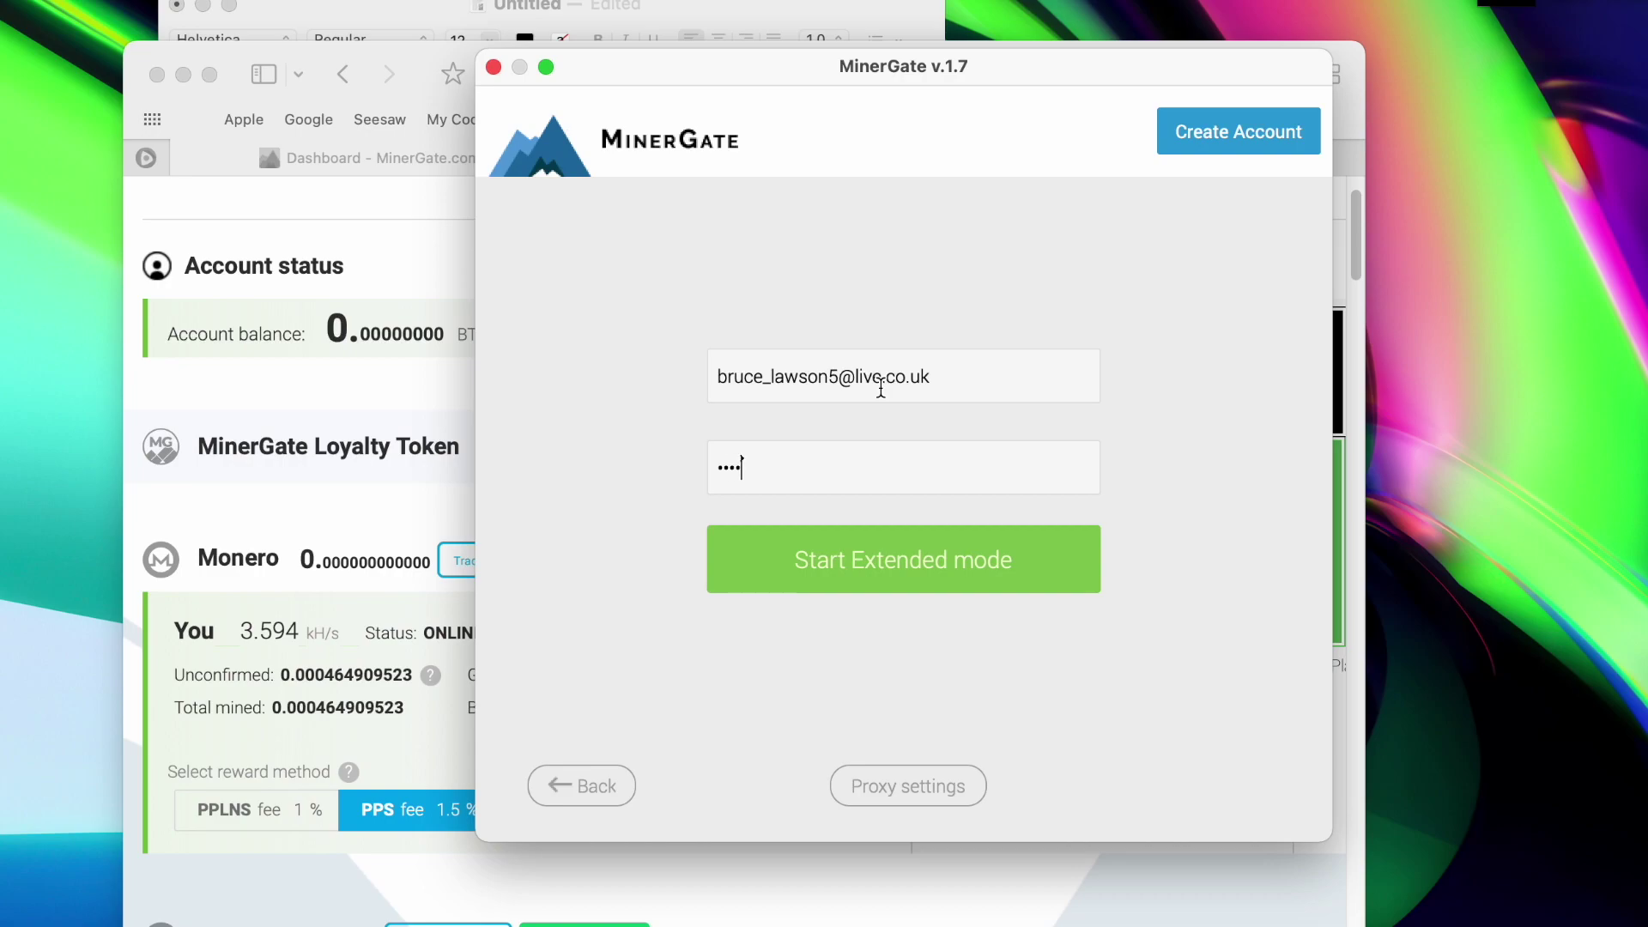
type("•")
key("BackSpace")
key("BackSpace")
key("BackSpace")
type("•••••")
type("••••••••")
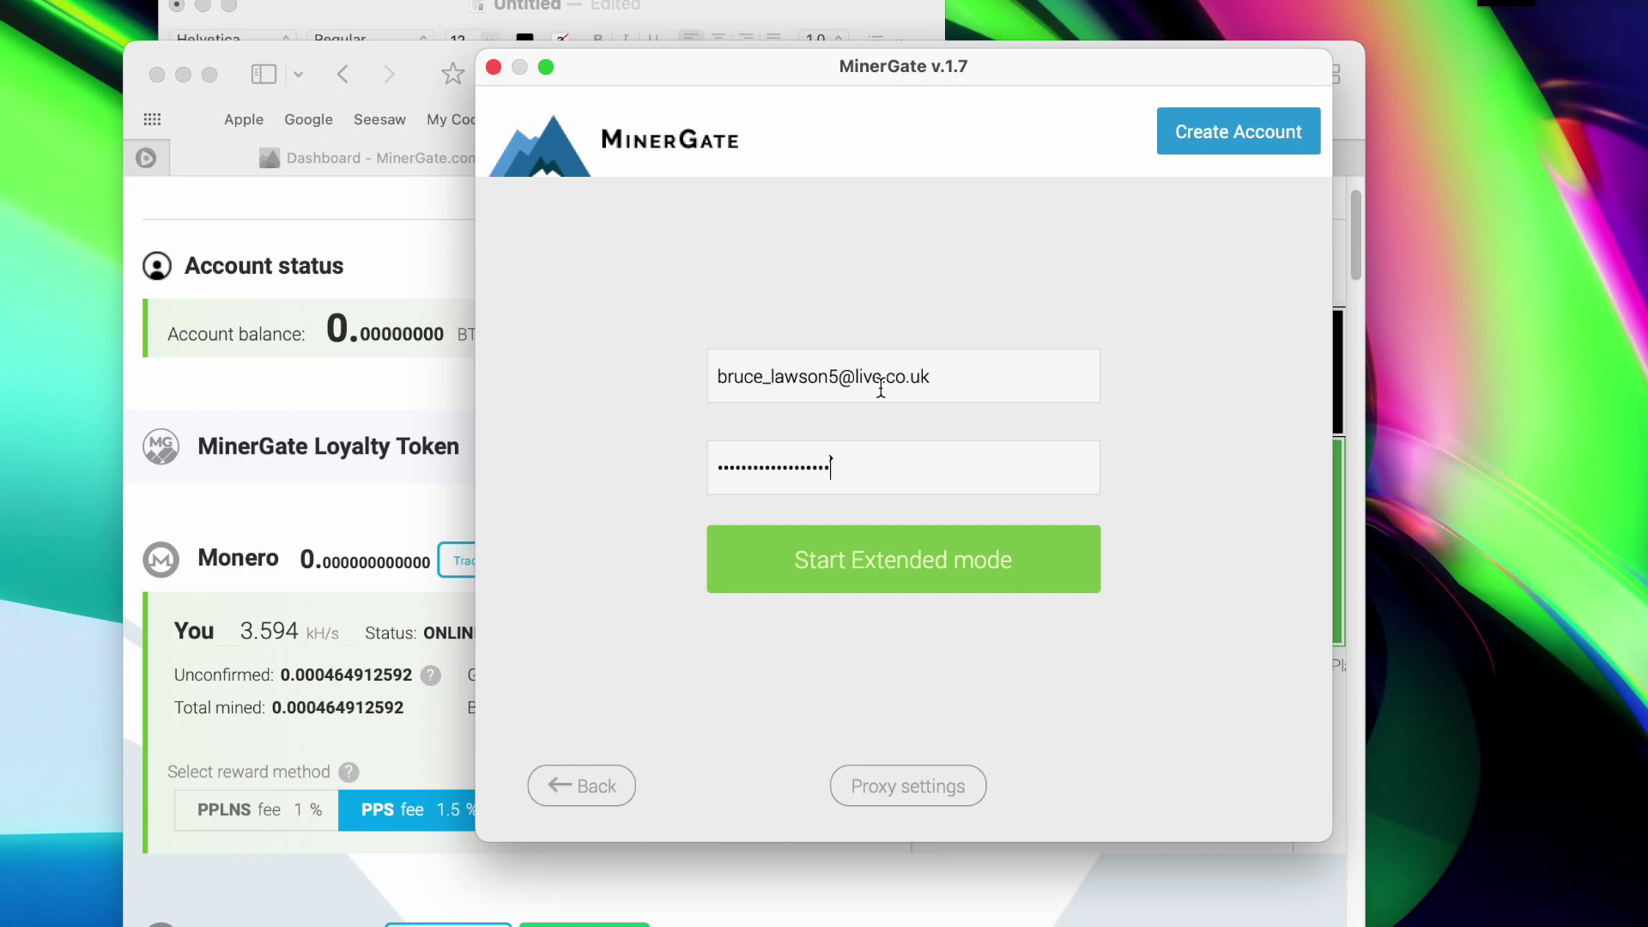
type("••")
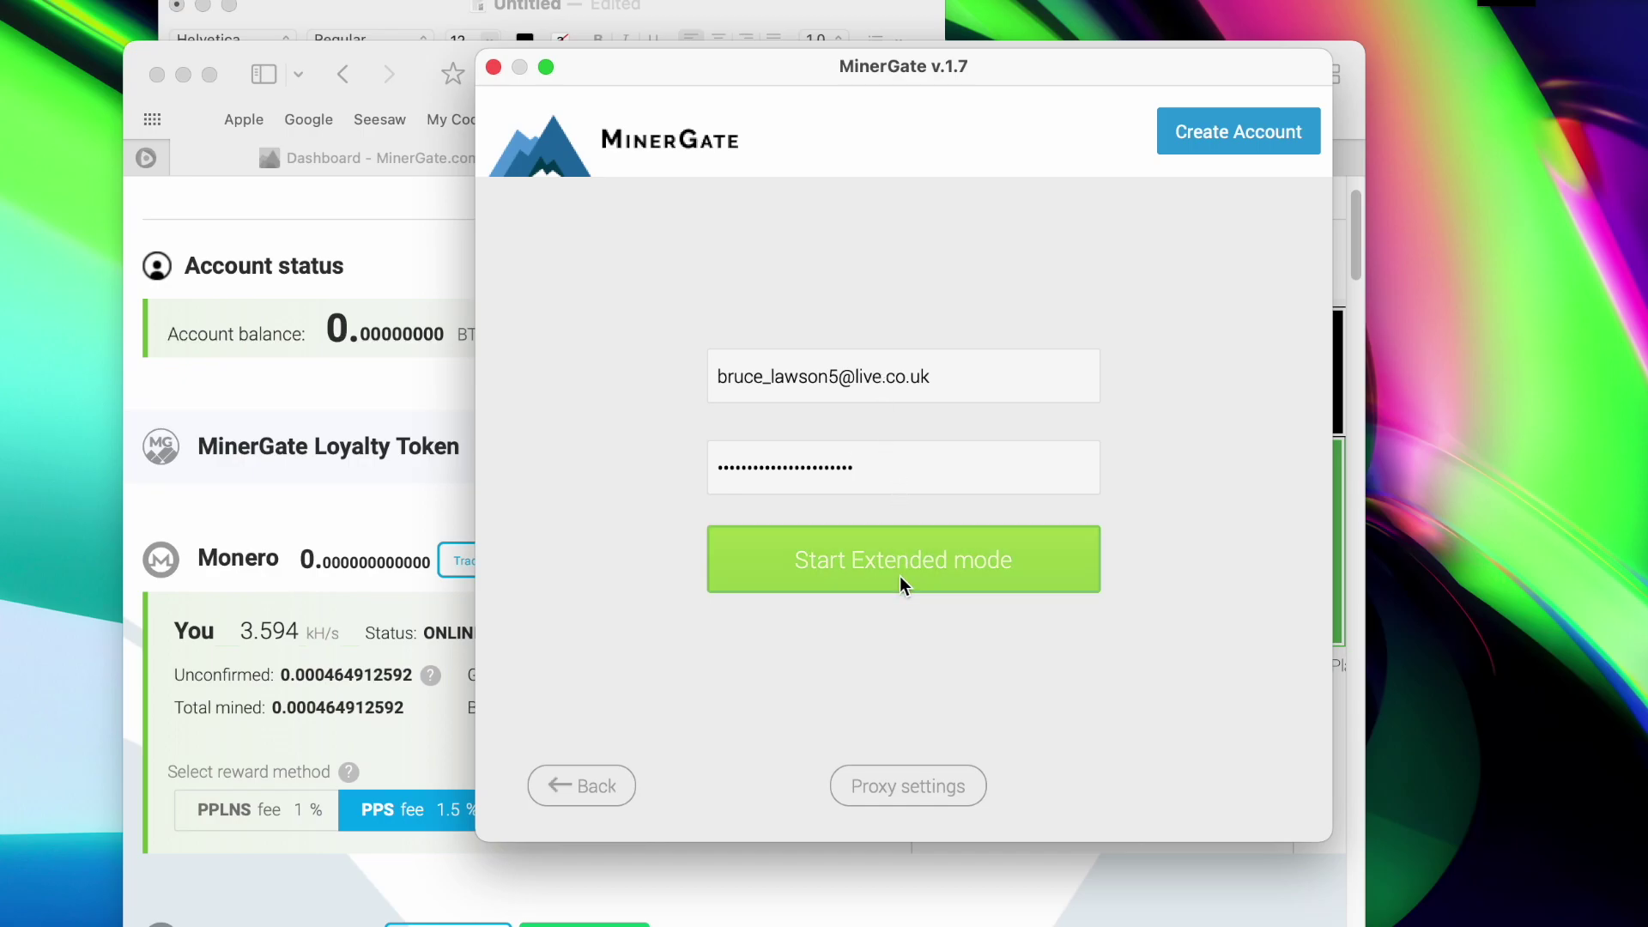
left_click(900, 579)
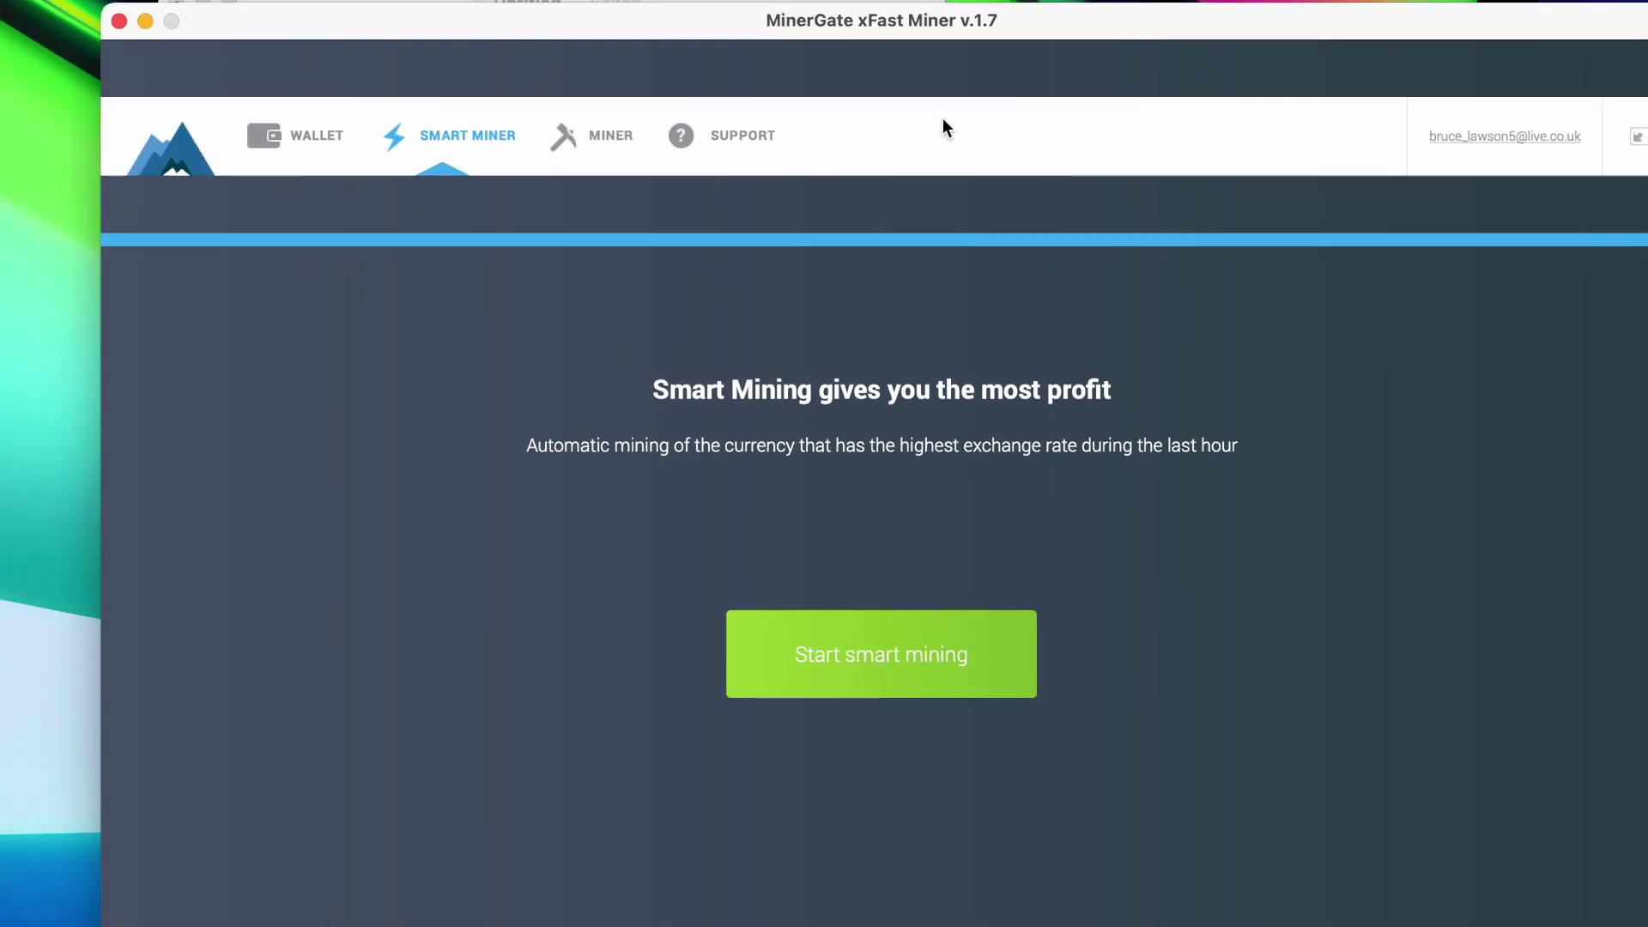
Open the MINER tab's table of XMR, XMC, BCN, ETH, ETC and ZEC mining
left_click(604, 137)
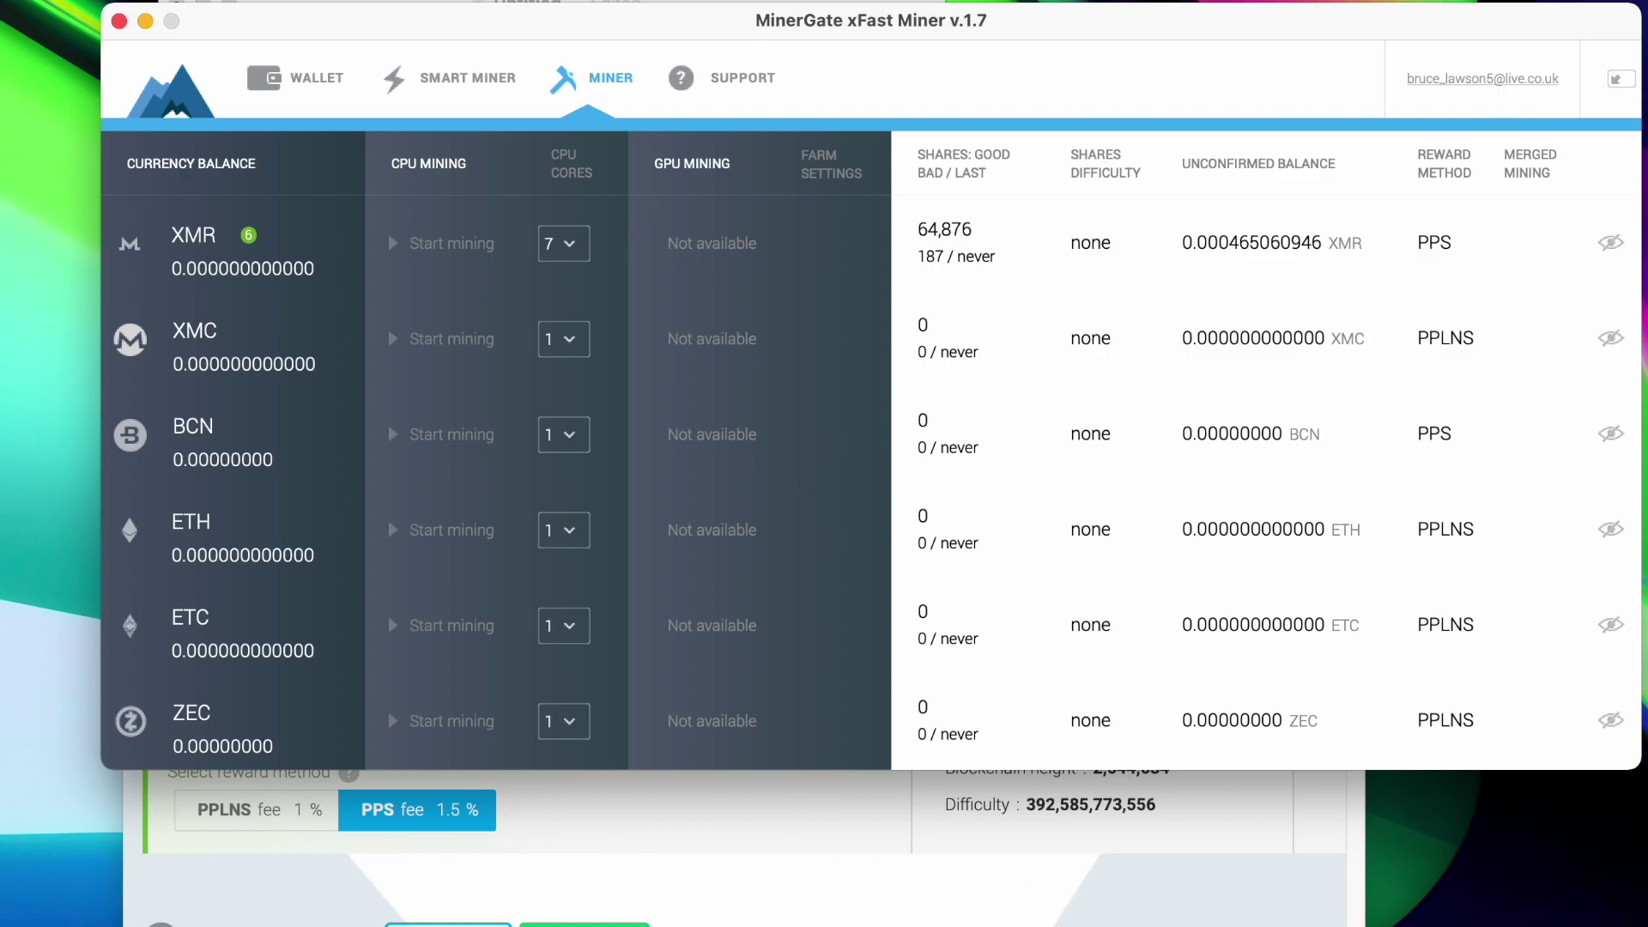
Scroll through the xmrig log of accepted shares in Terminal, then nudge the miner window right
left_click(1253, 908)
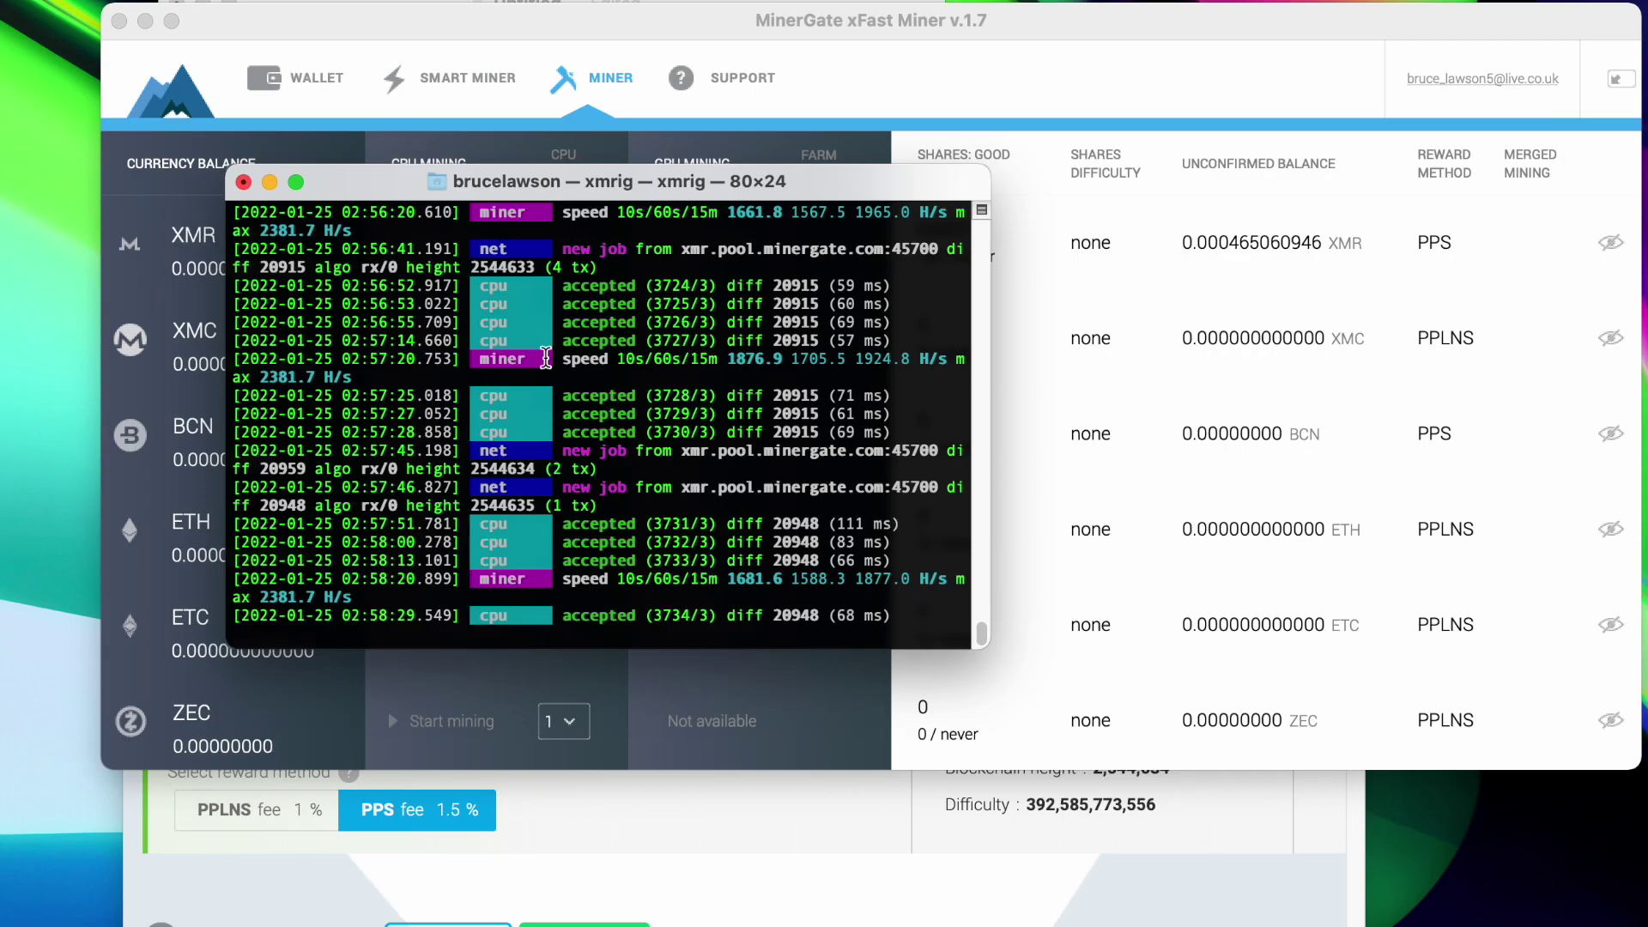
scroll(545, 358, "up", 20)
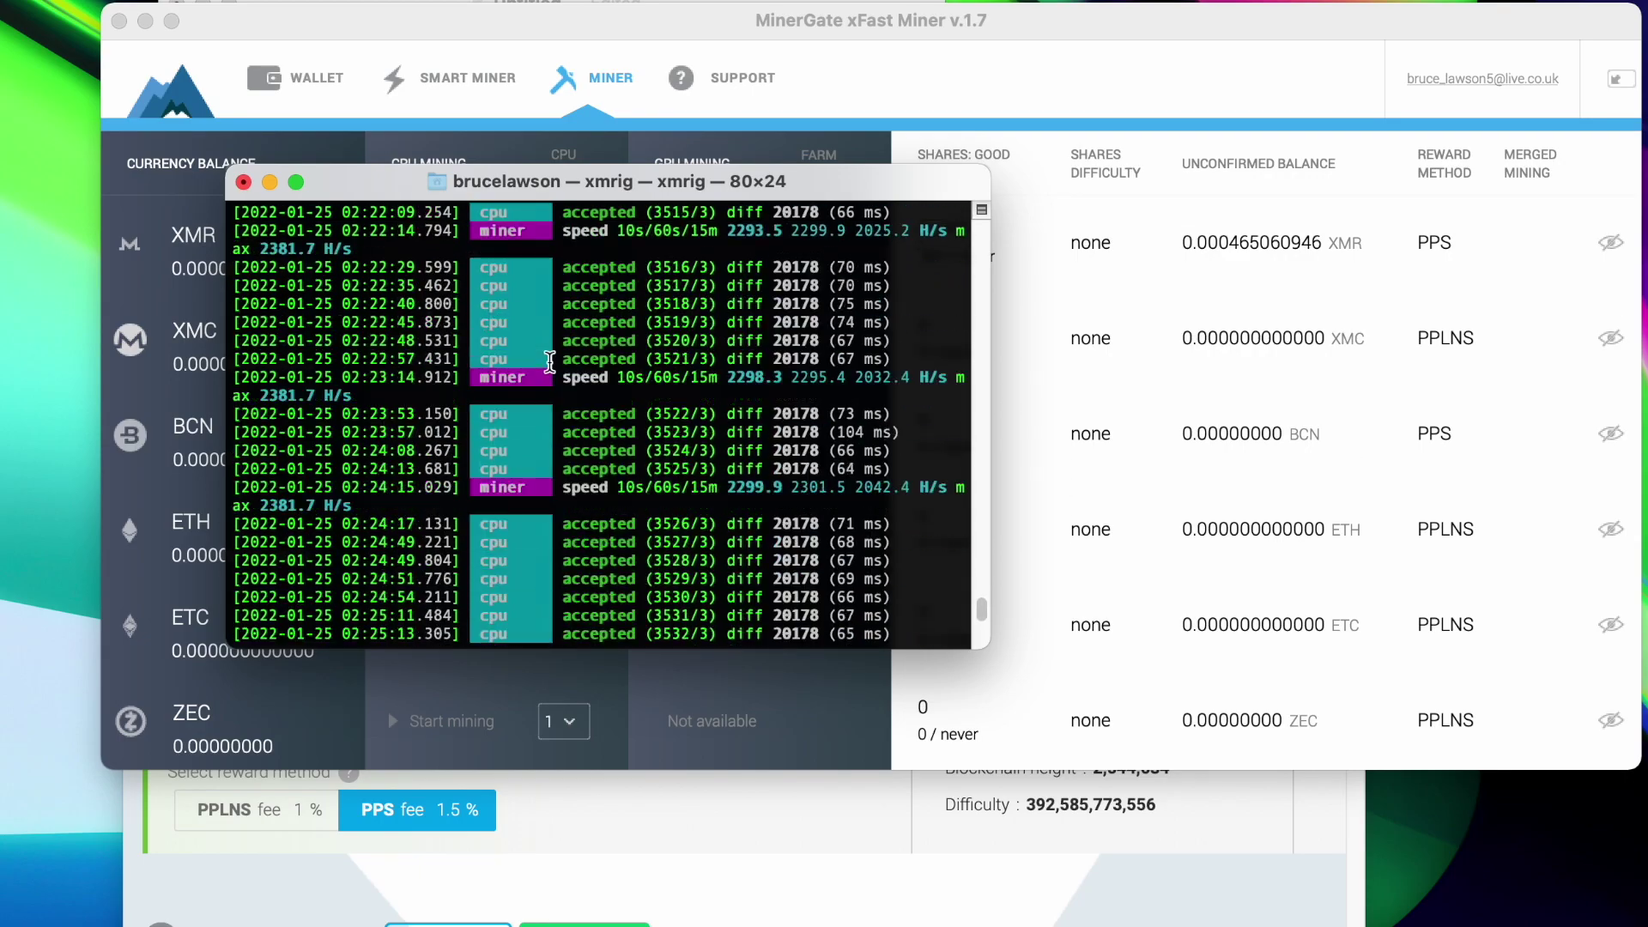
scroll(550, 359, "down", 15)
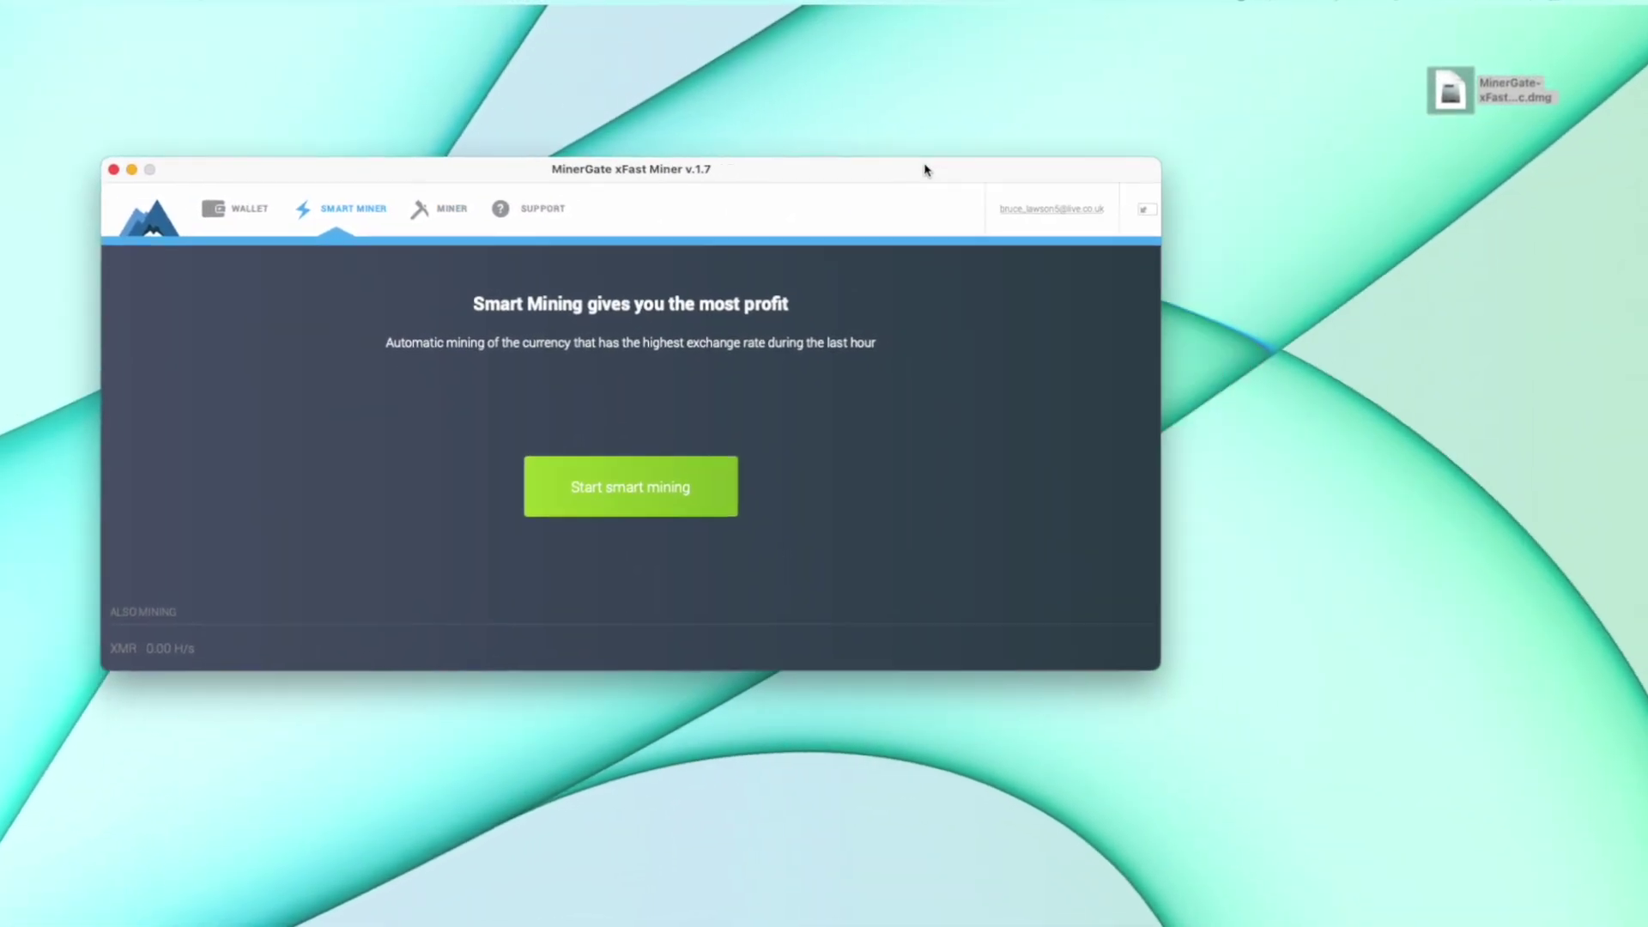
left_click_drag(924, 169, 1011, 162)
Show the MINER table and bring MinerGate forward with XMR mining at about 787 H/s
left_click(517, 211)
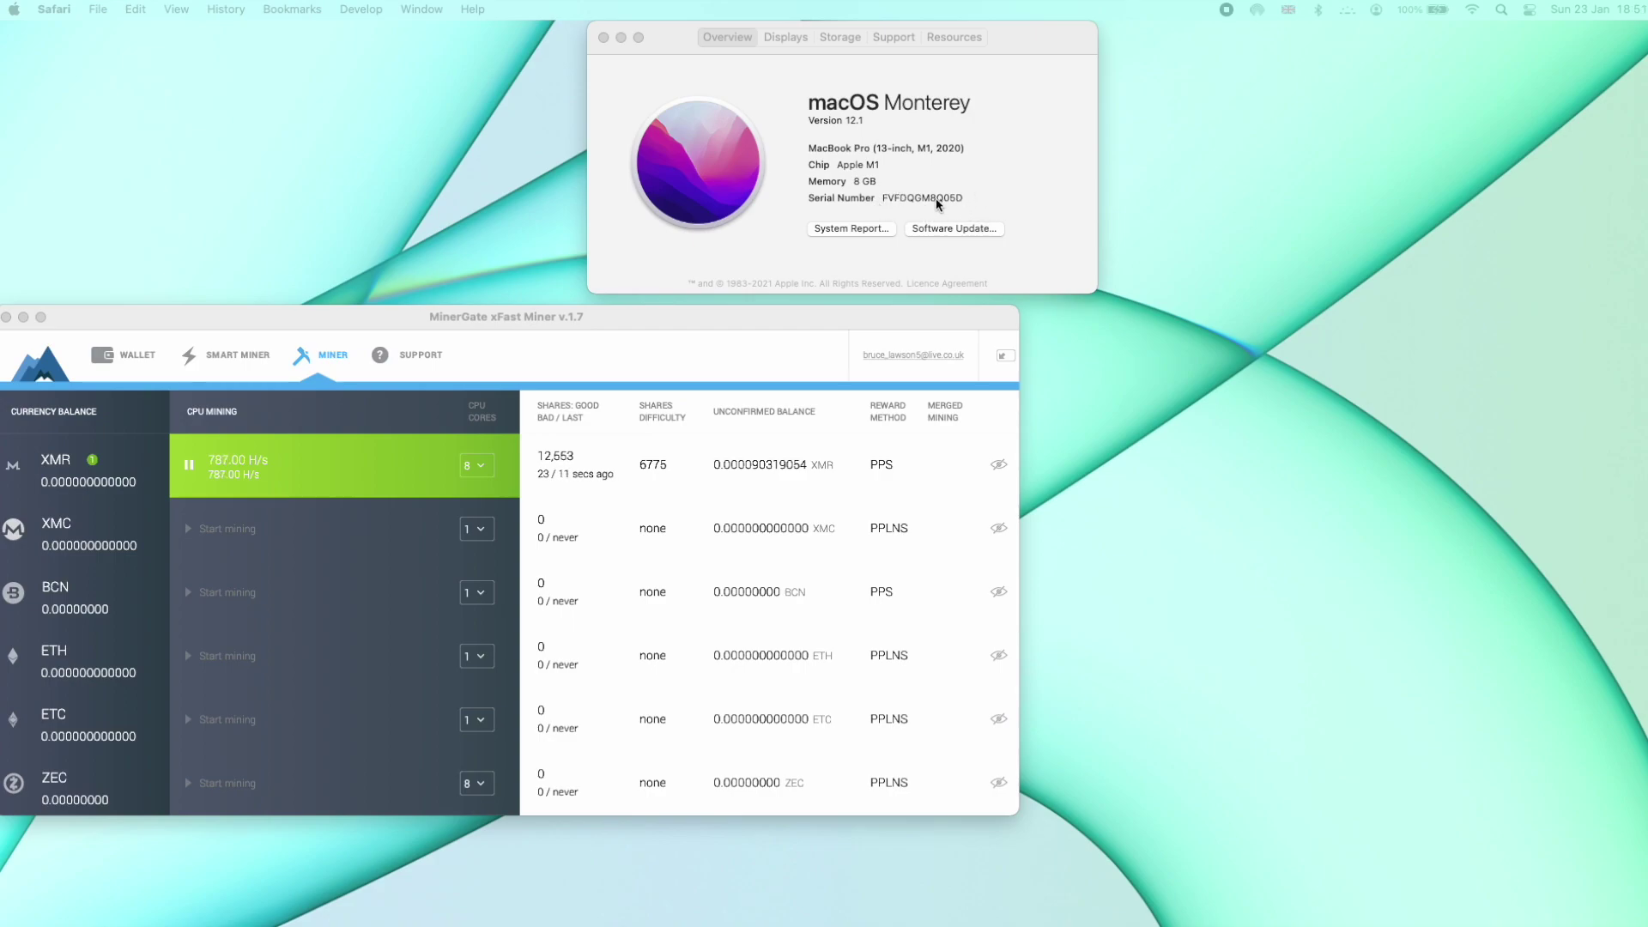
left_click(112, 531)
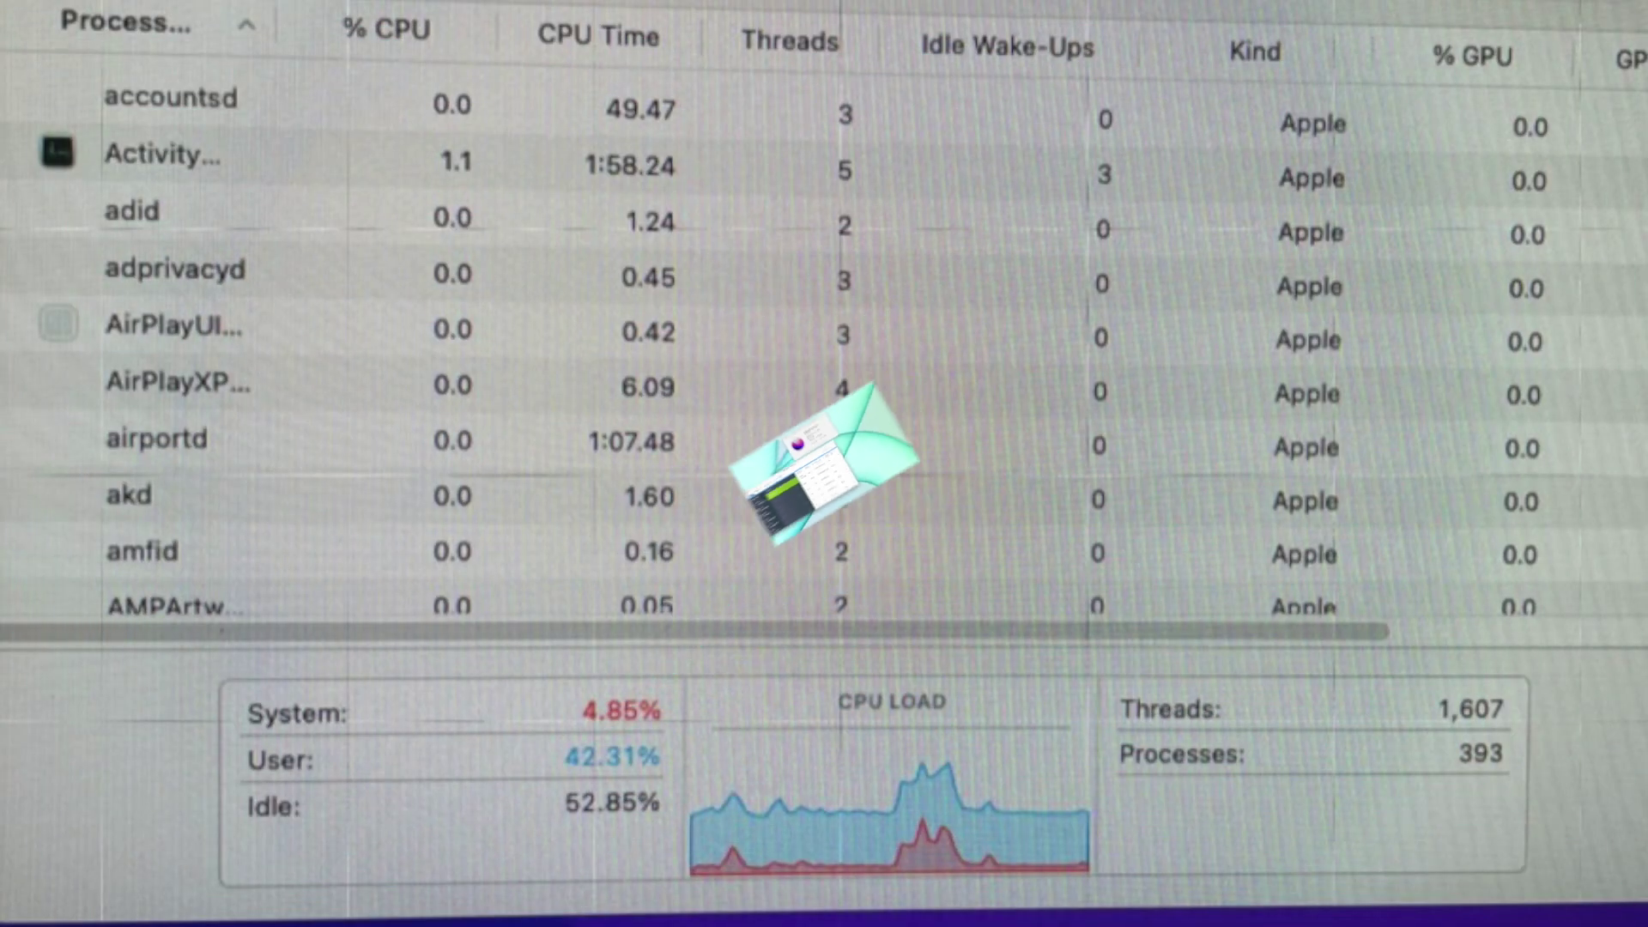